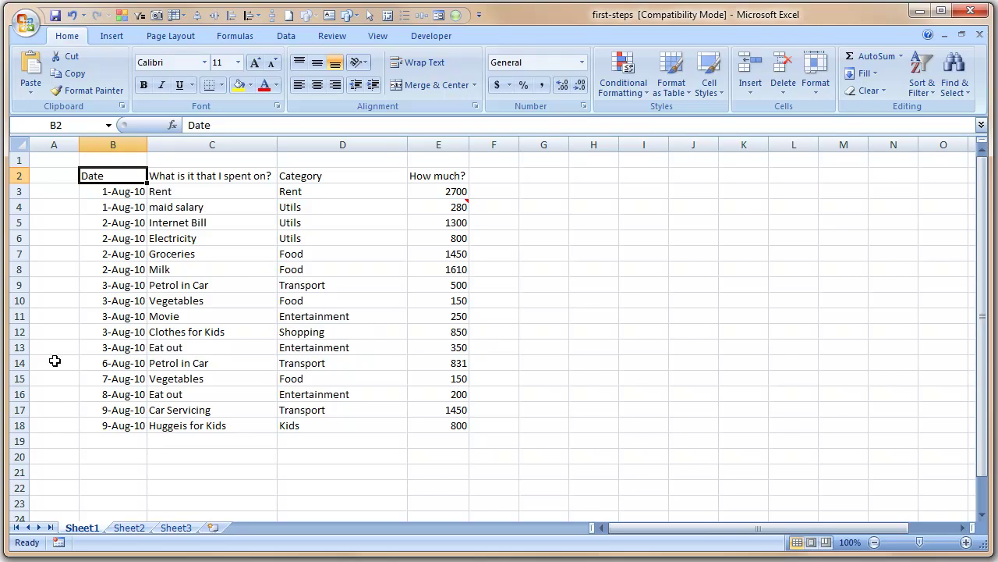
Step: Make the header row B2:E2 of the expense table bold
{"action": "left_click_drag", "start_coordinate": [133, 224], "coordinate": [467, 430]}
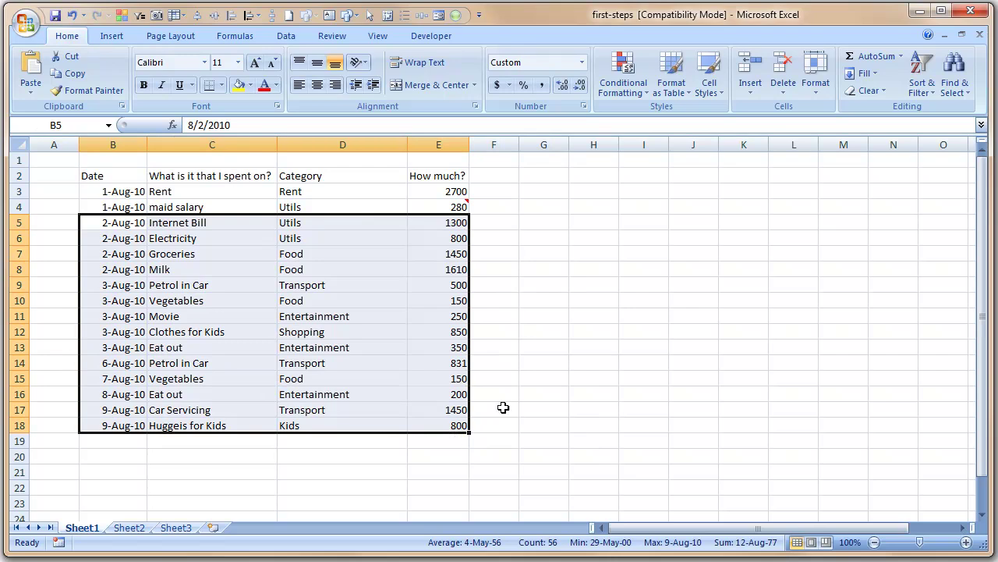
{"action": "left_click", "coordinate": [503, 407]}
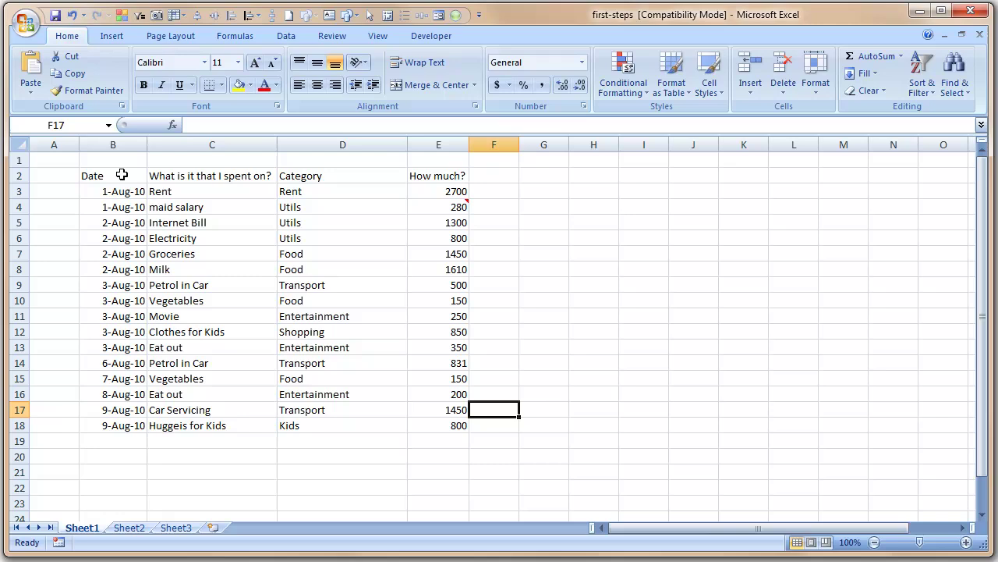
{"action": "left_click_drag", "start_coordinate": [122, 175], "coordinate": [446, 178]}
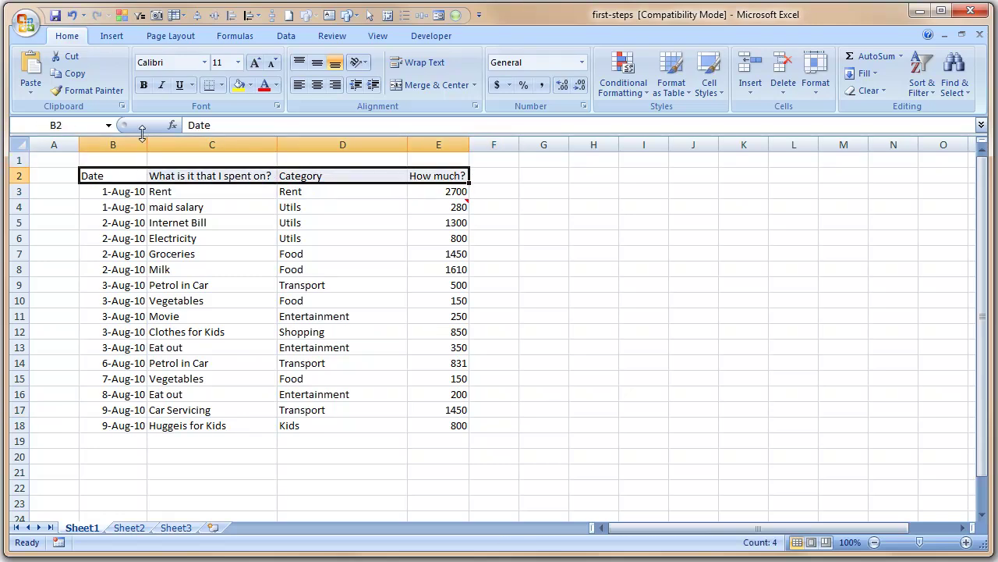
{"action": "left_click", "coordinate": [114, 176]}
{"action": "left_click_drag", "start_coordinate": [114, 176], "coordinate": [428, 175]}
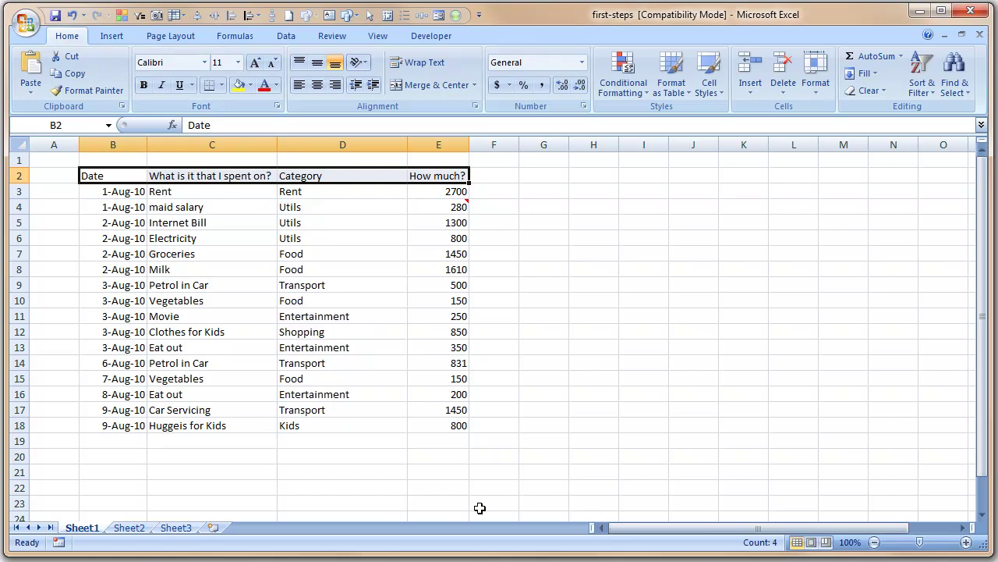
{"action": "key", "text": "ctrl+b"}
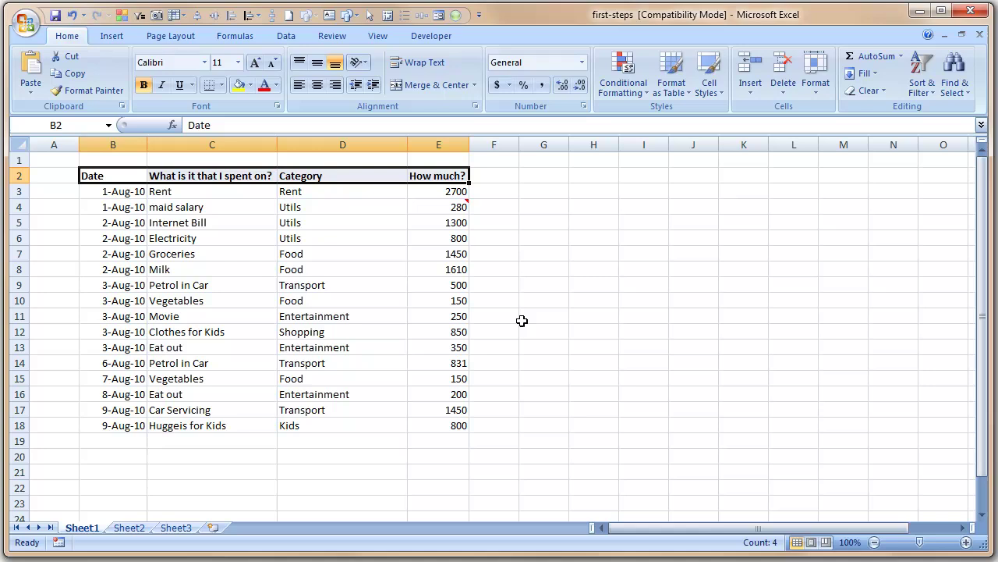
{"action": "left_click", "coordinate": [562, 308]}
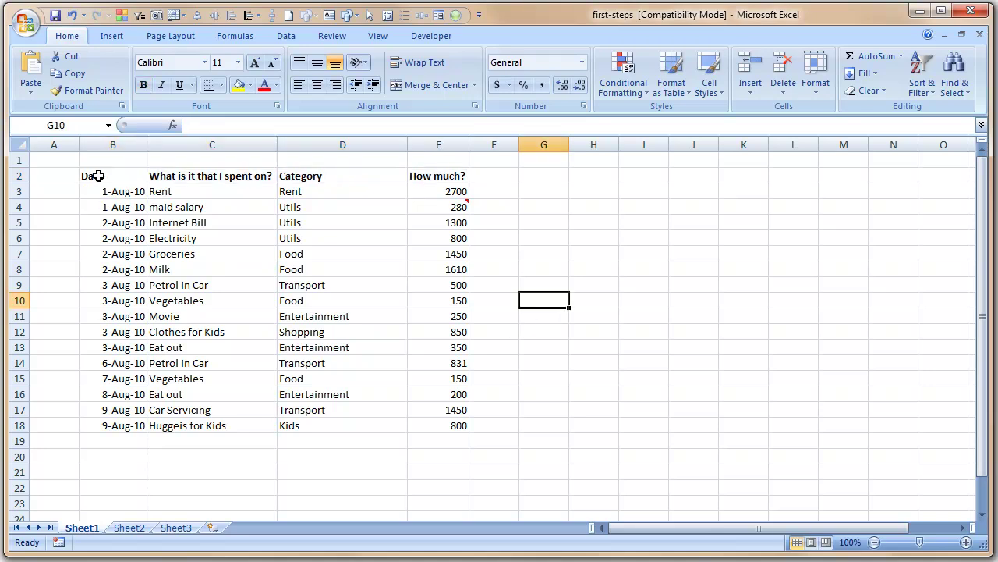
Step: Set the header row B2:E2 to 14-point font size
{"action": "left_click_drag", "start_coordinate": [93, 176], "coordinate": [421, 179]}
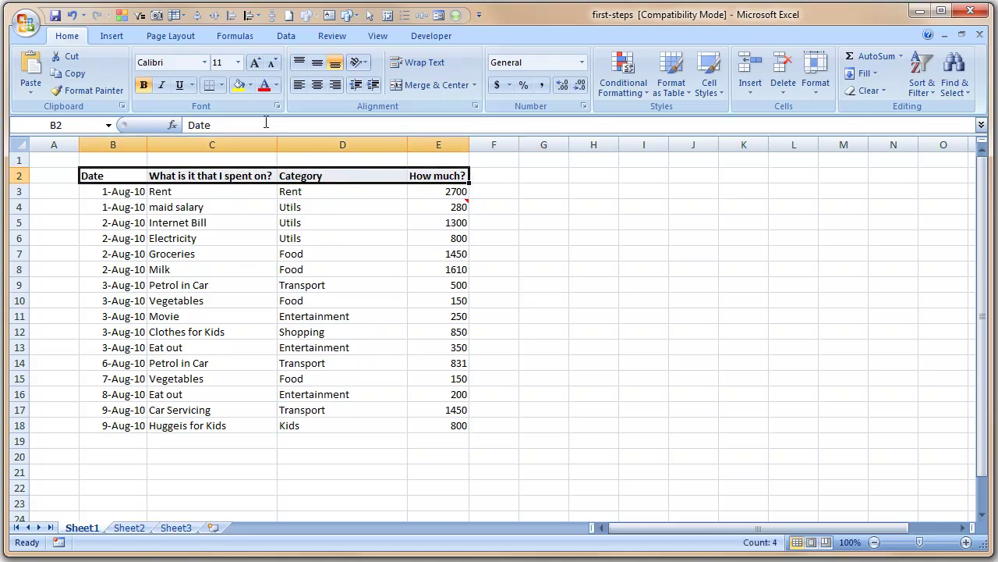
{"action": "left_click", "coordinate": [239, 67]}
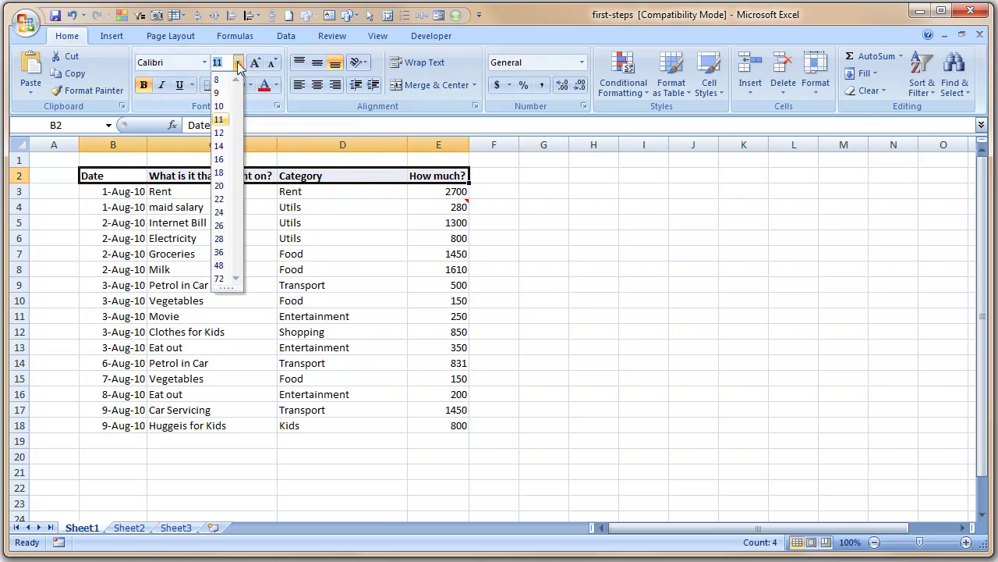
{"action": "left_click", "coordinate": [220, 146]}
{"action": "left_click", "coordinate": [555, 240]}
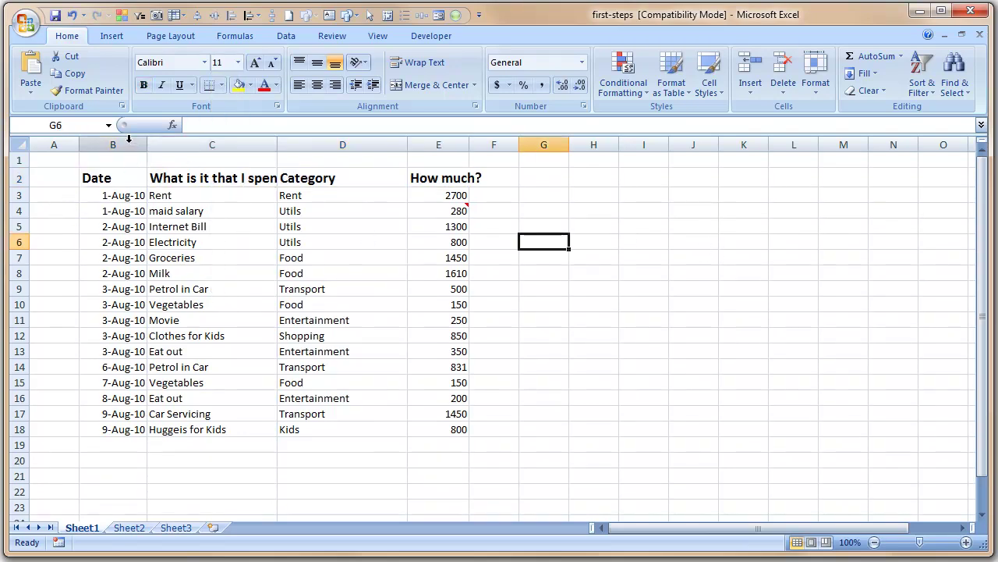
Step: AutoFit the widths of columns B through E to their contents
{"action": "left_click_drag", "start_coordinate": [128, 139], "coordinate": [445, 143]}
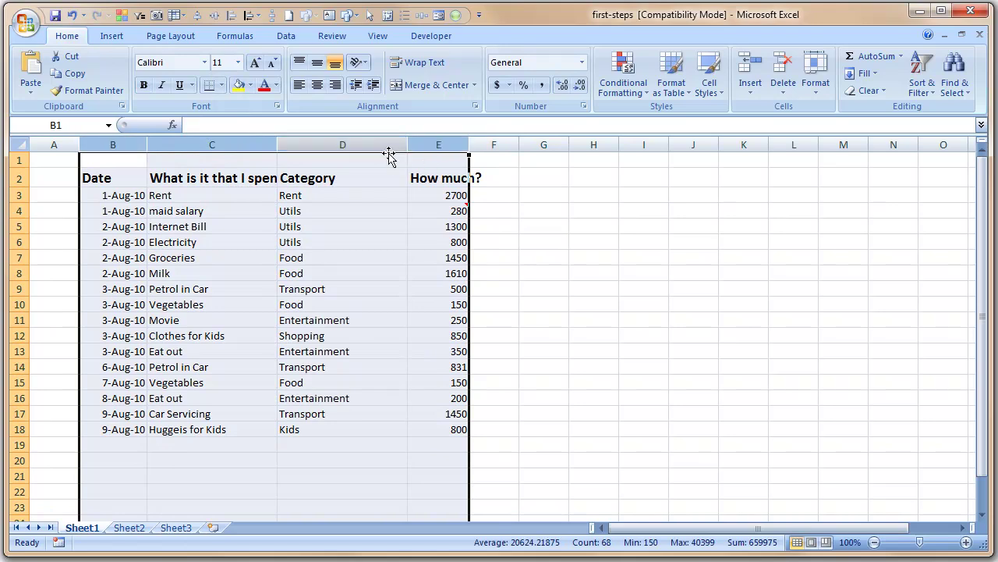
{"action": "left_click", "coordinate": [256, 142]}
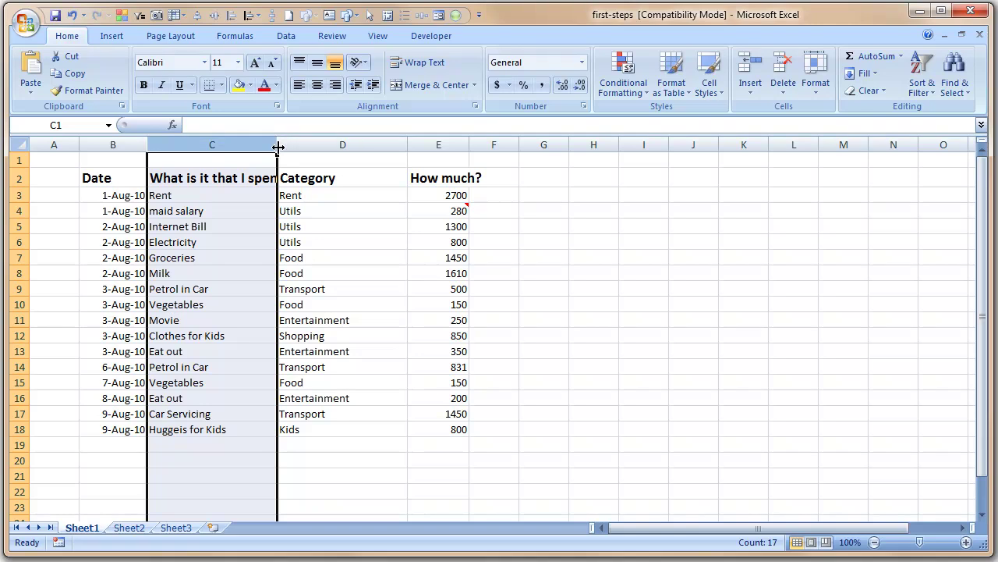
{"action": "left_click_drag", "start_coordinate": [132, 147], "coordinate": [416, 145]}
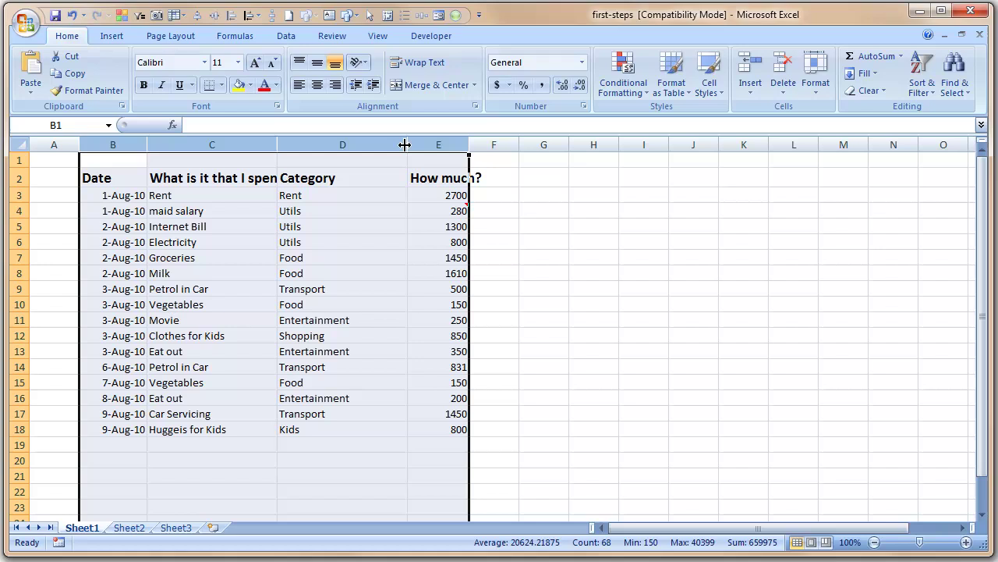
{"action": "double_click", "coordinate": [405, 145]}
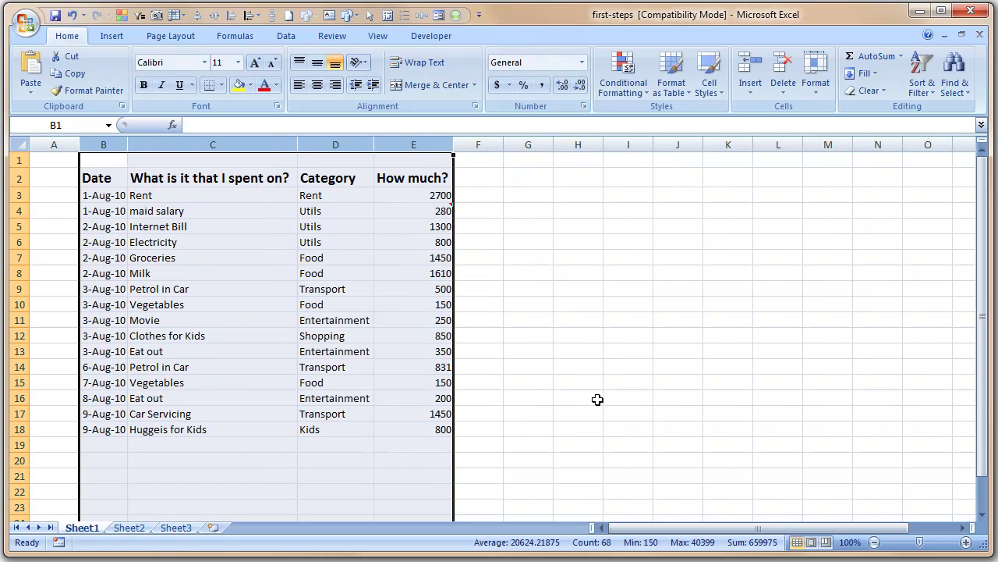
{"action": "left_click", "coordinate": [578, 273]}
Step: Select the header cells B2 to E2 in turn, then the dates B3:B18
{"action": "left_click_drag", "start_coordinate": [107, 179], "coordinate": [429, 184]}
{"action": "left_click", "coordinate": [99, 179]}
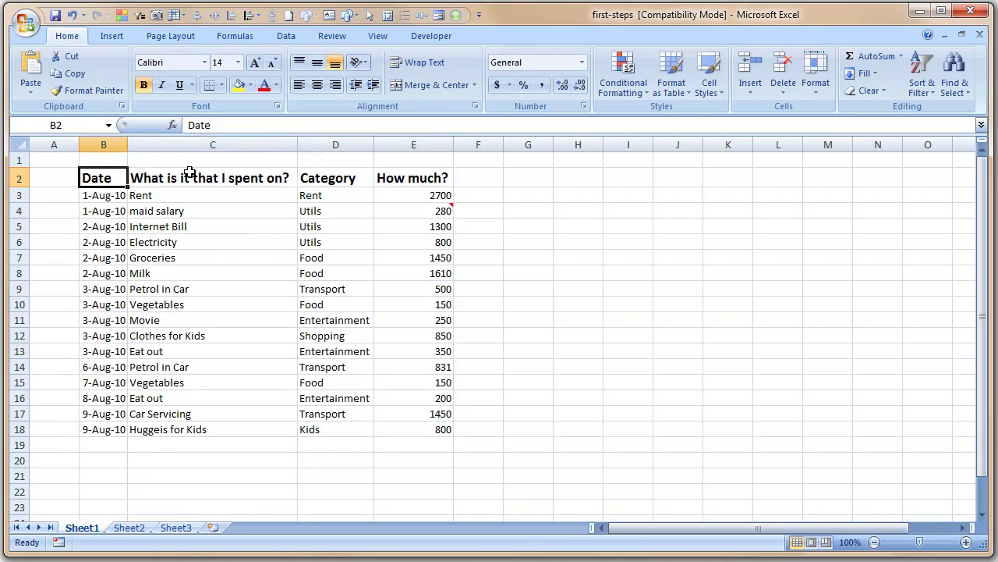
{"action": "left_click", "coordinate": [195, 178]}
{"action": "left_click", "coordinate": [337, 179]}
{"action": "left_click", "coordinate": [418, 179]}
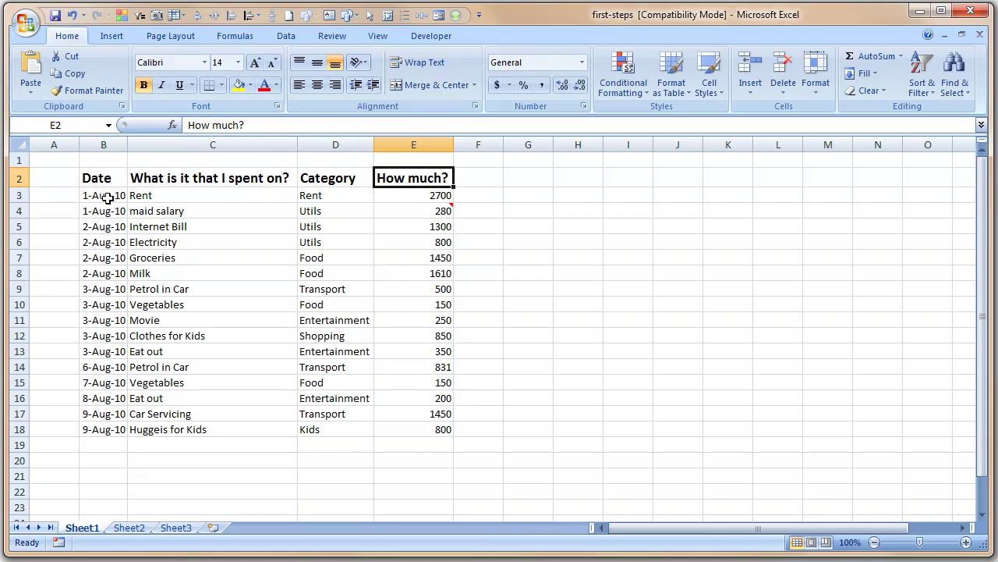
{"action": "left_click_drag", "start_coordinate": [108, 198], "coordinate": [112, 430]}
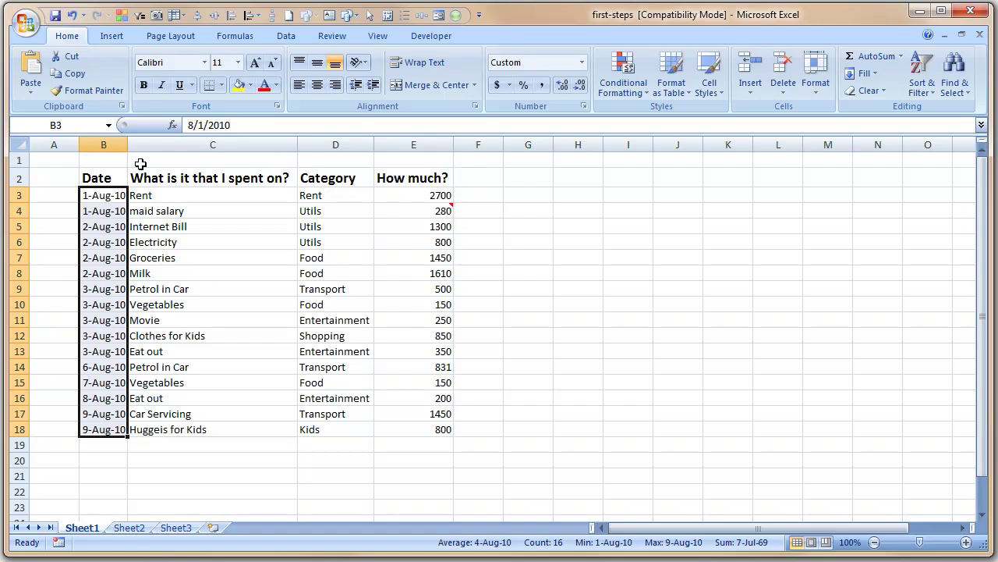
Step: Format dates B3:B18 as Long Date (Sunday, August 01, 2010) and left-align them
{"action": "left_click", "coordinate": [582, 62]}
{"action": "left_click", "coordinate": [584, 62]}
{"action": "left_click", "coordinate": [582, 63]}
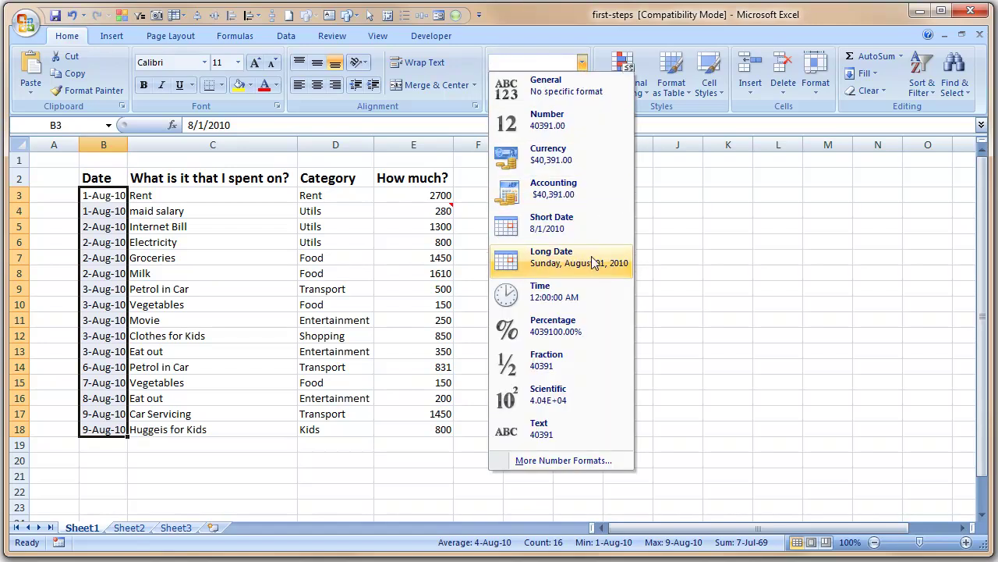
{"action": "left_click", "coordinate": [605, 278]}
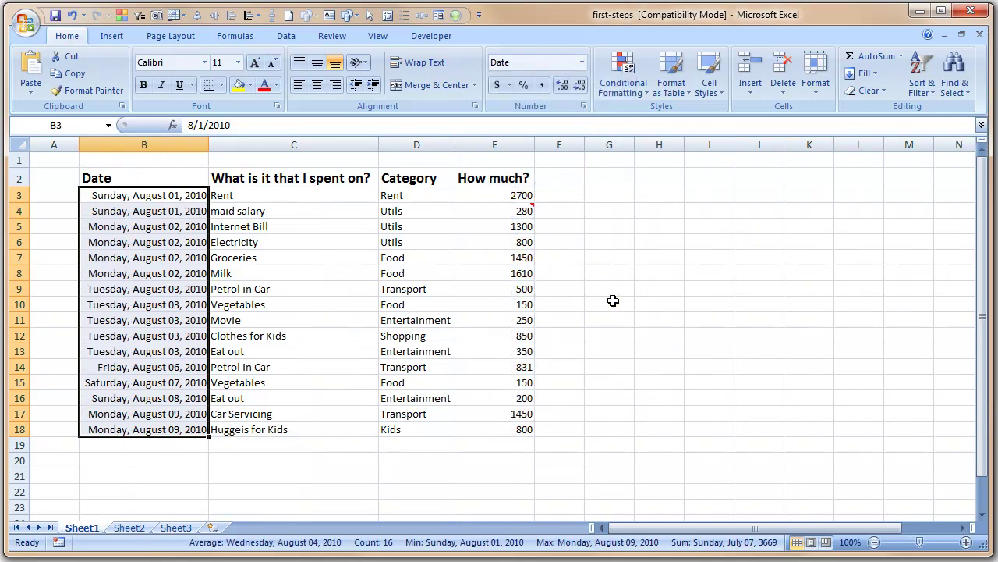
{"action": "left_click", "coordinate": [647, 334]}
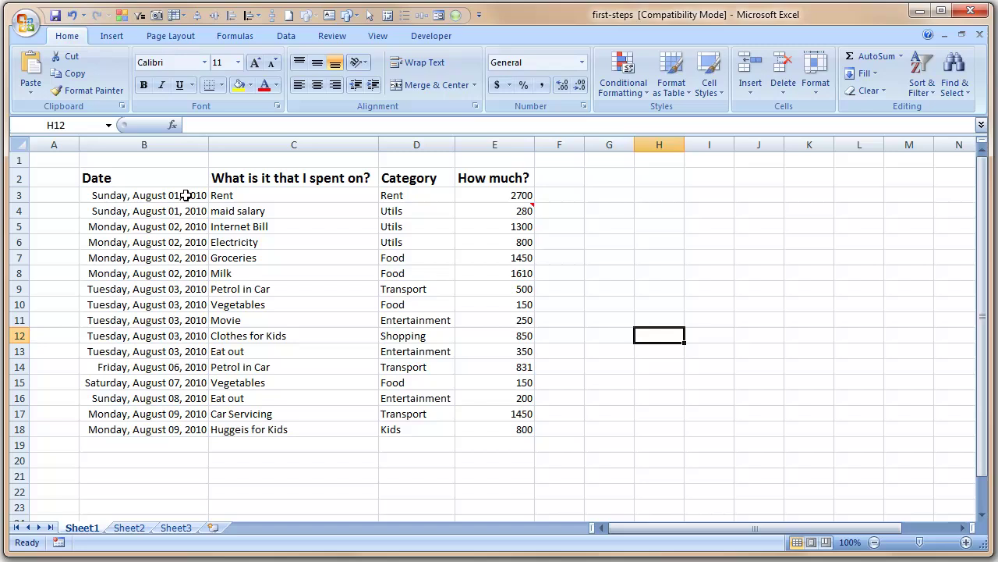
{"action": "left_click_drag", "start_coordinate": [183, 195], "coordinate": [181, 432]}
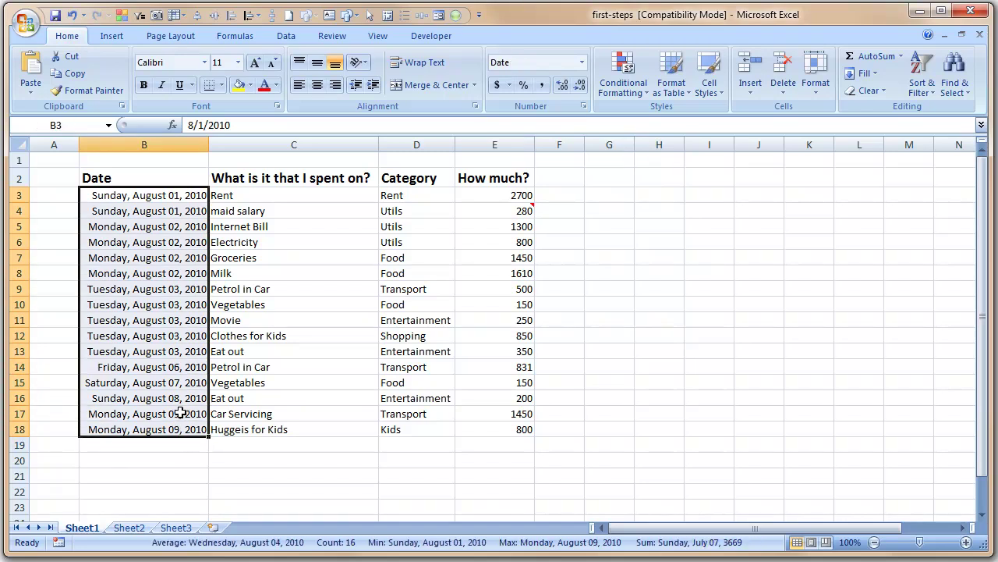
{"action": "left_click", "coordinate": [300, 86]}
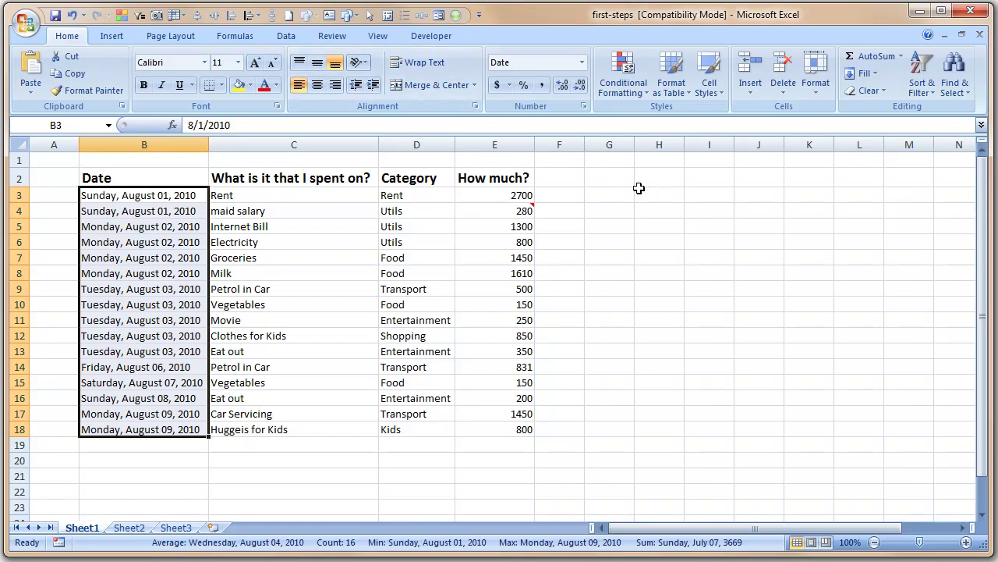
Step: Fill header row B2:E2 with Dark Blue, Text 2, Lighter 80%, then select B2:E18
{"action": "left_click", "coordinate": [609, 193]}
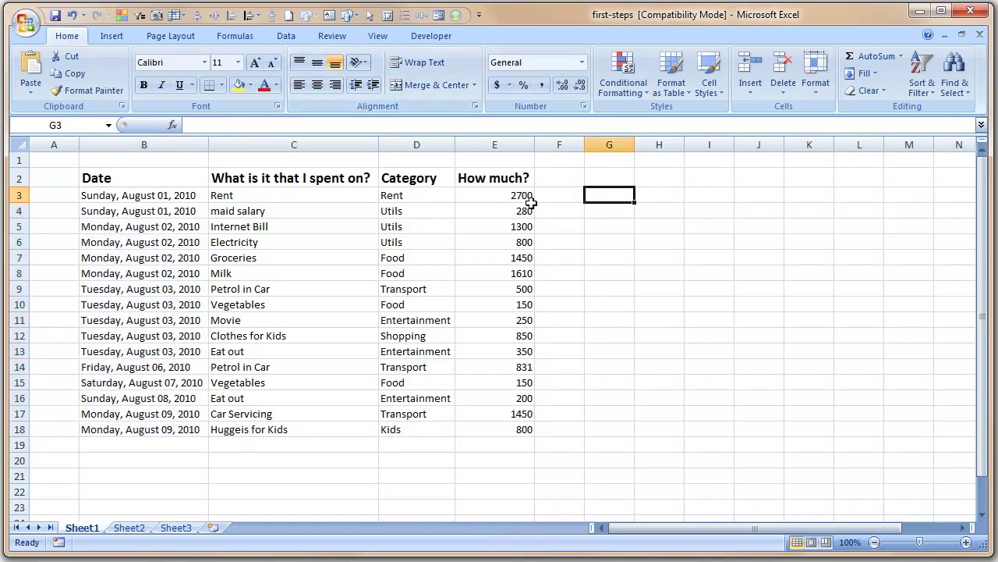
{"action": "left_click_drag", "start_coordinate": [521, 195], "coordinate": [519, 425]}
{"action": "left_click", "coordinate": [631, 411]}
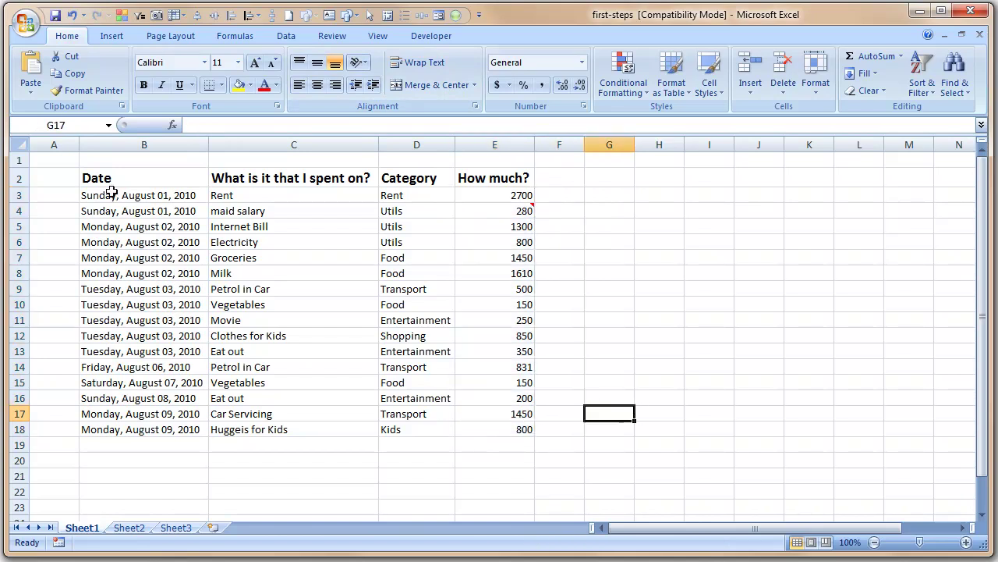
{"action": "left_click_drag", "start_coordinate": [112, 176], "coordinate": [500, 176]}
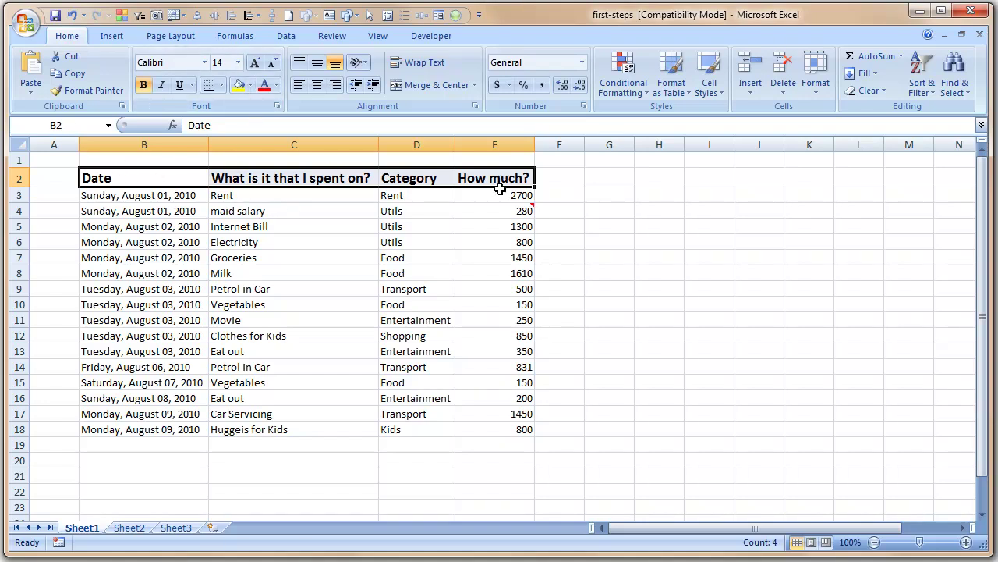
{"action": "left_click", "coordinate": [251, 85]}
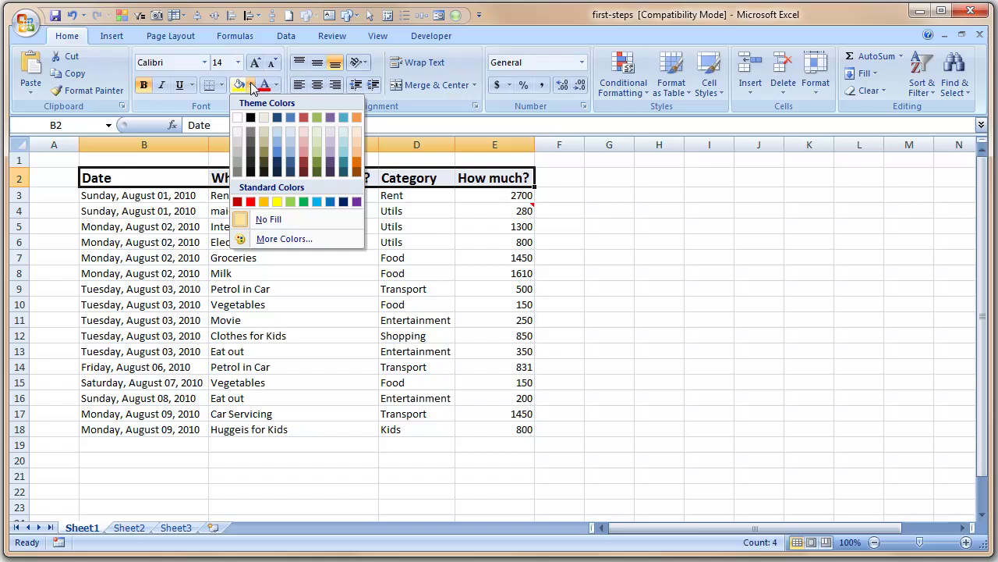
{"action": "left_click", "coordinate": [274, 130]}
{"action": "left_click", "coordinate": [598, 209]}
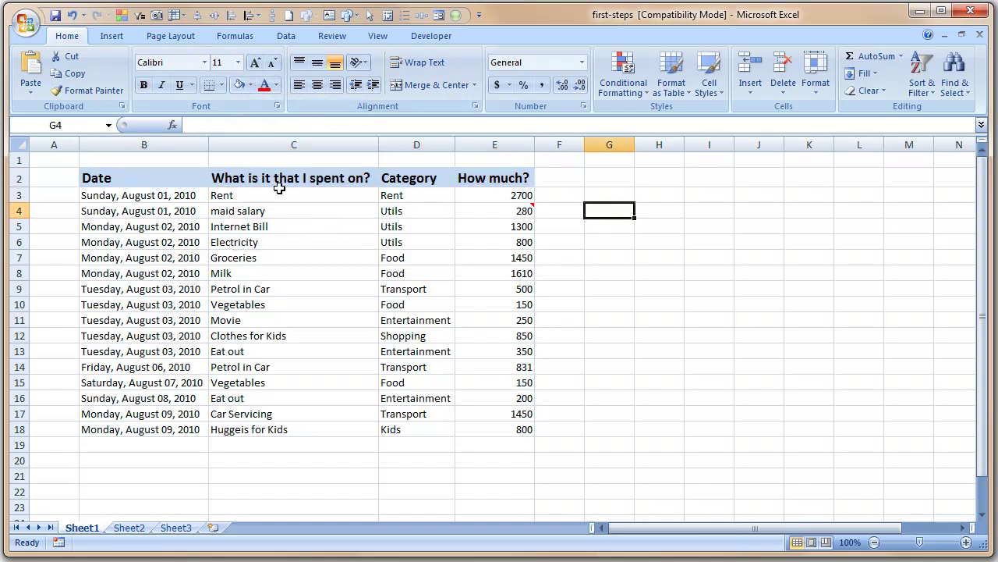
{"action": "left_click_drag", "start_coordinate": [91, 178], "coordinate": [523, 434]}
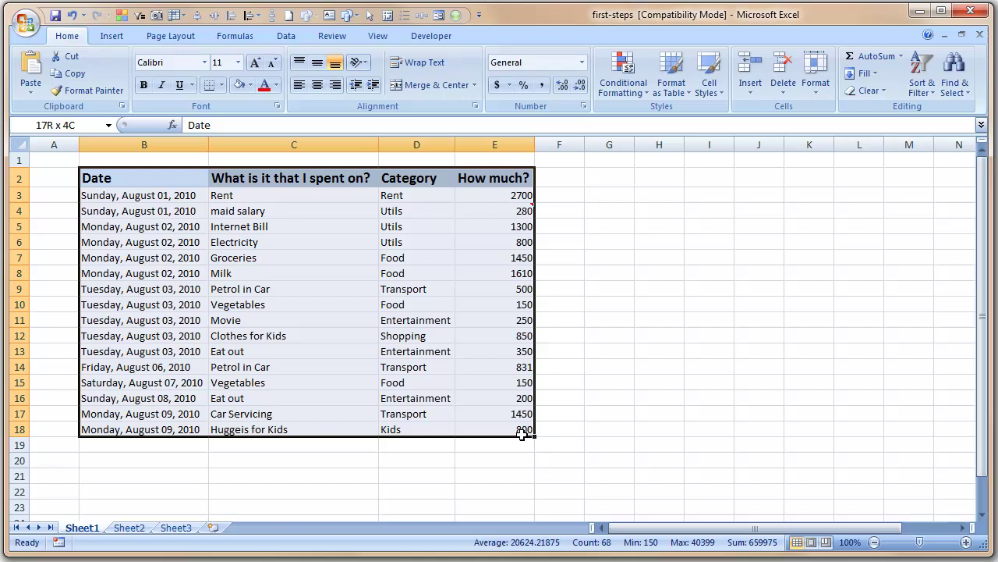
Step: Extend the table selection from B2:E18 down to row 52
{"action": "mouse_move", "coordinate": [523, 434]}
{"action": "left_mouse_down"}
{"action": "mouse_move", "coordinate": [510, 495]}
{"action": "mouse_move", "coordinate": [511, 426]}
{"action": "left_mouse_up"}
{"action": "key", "text": "shift+Down"}
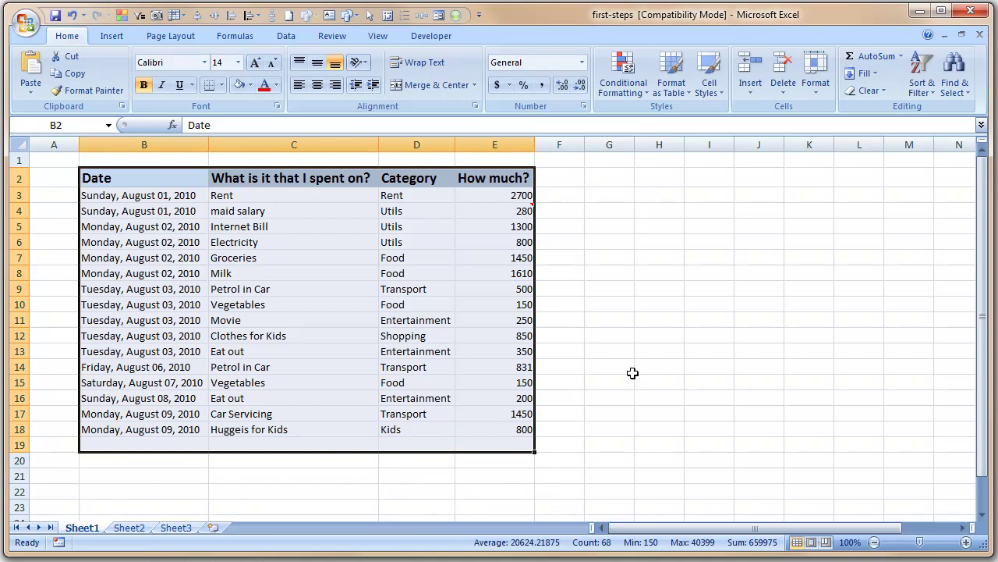
{"action": "key", "text": "shift+Down"}
{"action": "key", "text": "shift+Down"}
{"action": "key", "text": "shift+Down"}
{"action": "key", "text": "shift+Down"}
{"action": "key", "text": "shift+Down"}
{"action": "key", "text": "shift+Down"}
{"action": "key", "text": "shift+Down"}
{"action": "key", "text": "shift+Down"}
{"action": "key", "text": "shift+Down"}
{"action": "key", "text": "shift+Down"}
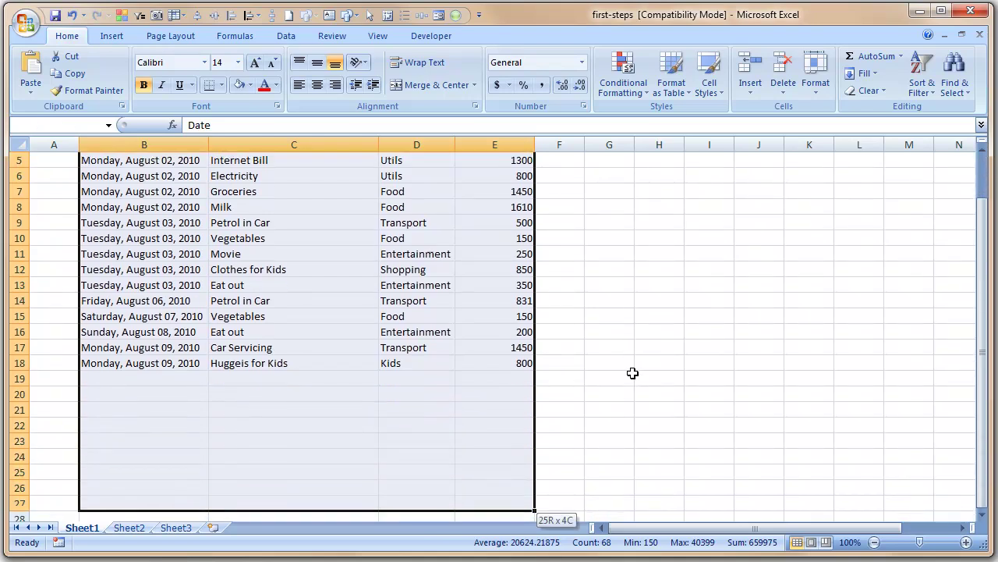
{"action": "key", "text": "shift+Down"}
{"action": "key", "text": "shift+Down"}
{"action": "key", "text": "shift+Down"}
{"action": "key", "text": "shift+Down"}
{"action": "key", "text": "shift+Down"}
{"action": "key", "text": "shift+Down"}
{"action": "key", "text": "shift+Down"}
{"action": "key", "text": "shift+Down"}
{"action": "key", "text": "shift+Down"}
{"action": "key", "text": "shift+Down"}
{"action": "key", "text": "shift+Down"}
{"action": "key", "text": "shift+Down"}
{"action": "key", "text": "shift+Down"}
{"action": "key", "text": "shift+Down"}
{"action": "key", "text": "shift+Down"}
{"action": "key", "text": "shift+Down"}
{"action": "key", "text": "shift+Down"}
{"action": "key", "text": "shift+Down"}
{"action": "key", "text": "shift+Down"}
{"action": "key", "text": "shift+Down"}
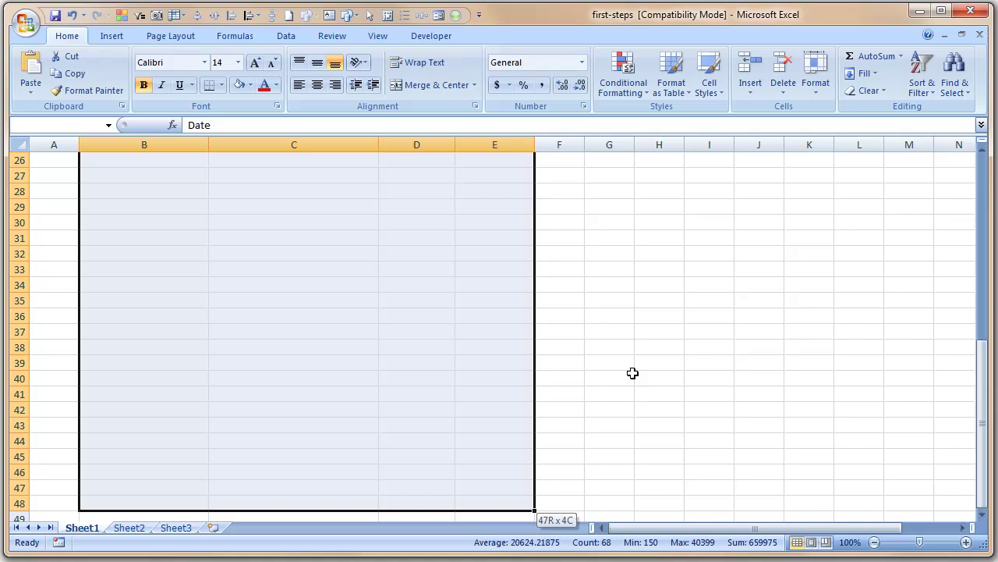
{"action": "key", "text": "shift+Down"}
{"action": "key", "text": "shift+Down"}
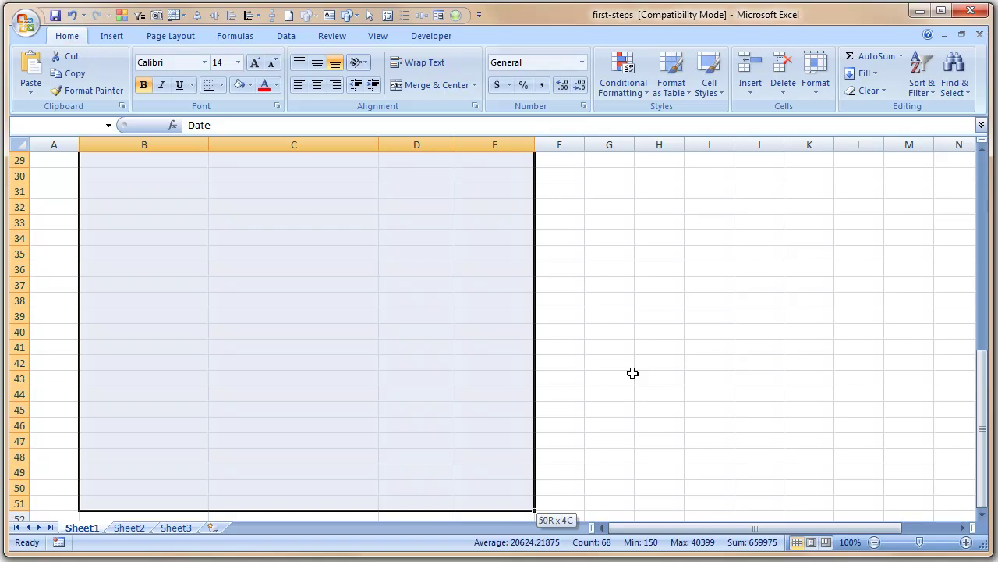
{"action": "key", "text": "shift+Down"}
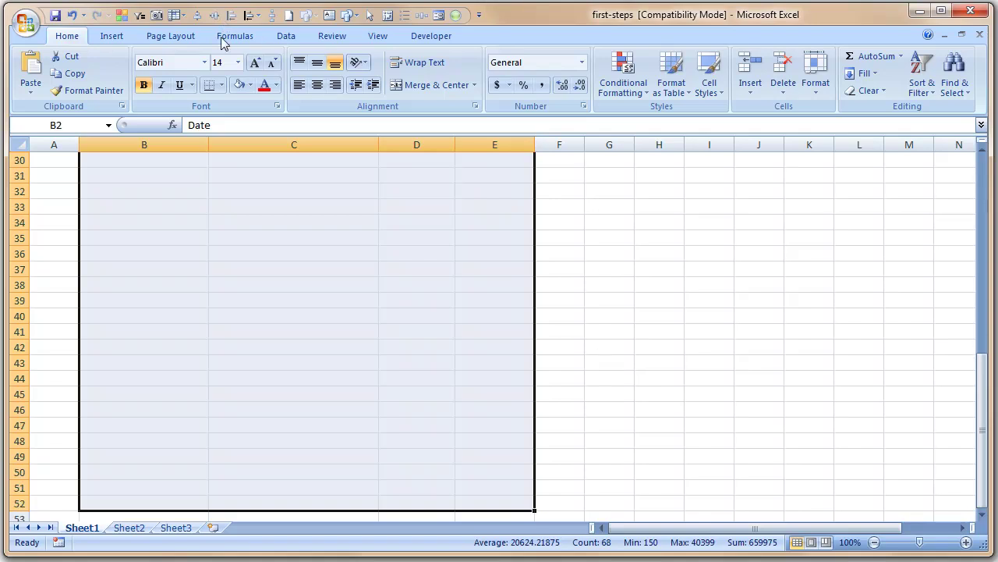
Step: Apply an Outside Border to B2:E52, then reselect header B2:E2 and dates B3:B18
{"action": "left_click", "coordinate": [222, 89]}
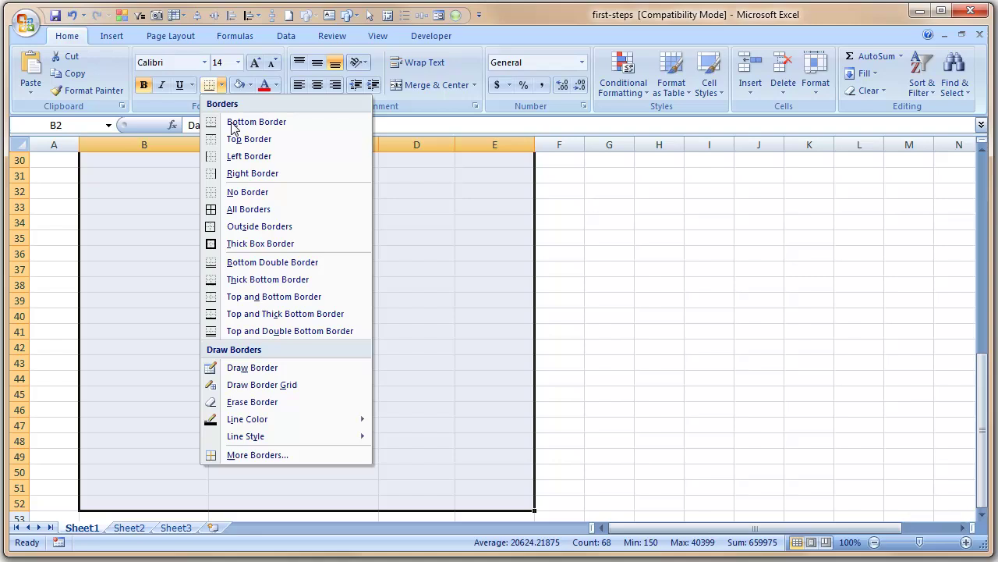
{"action": "left_click", "coordinate": [257, 225]}
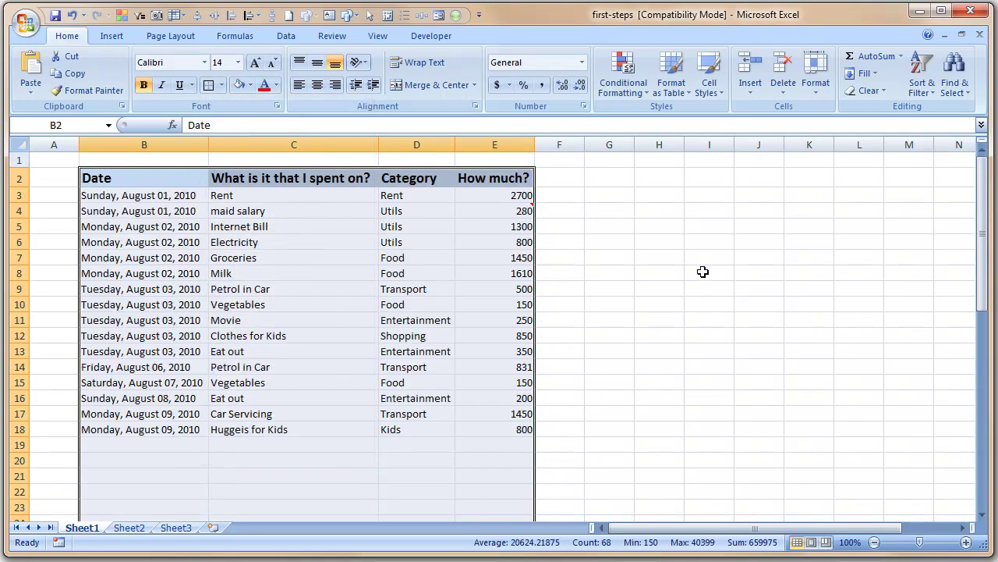
{"action": "left_click", "coordinate": [660, 291]}
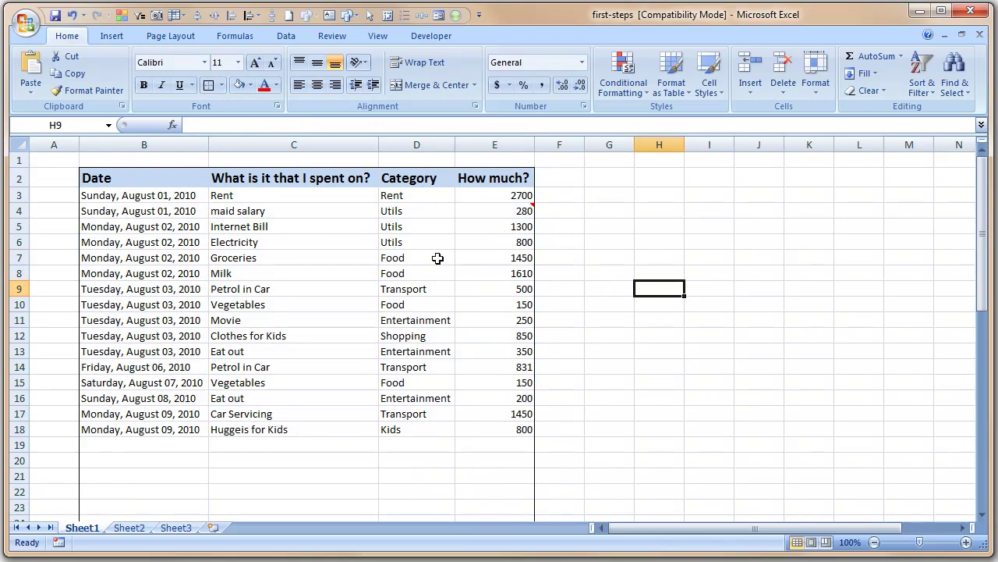
{"action": "scroll", "coordinate": [425, 331], "scroll_direction": "down", "scroll_amount": 5}
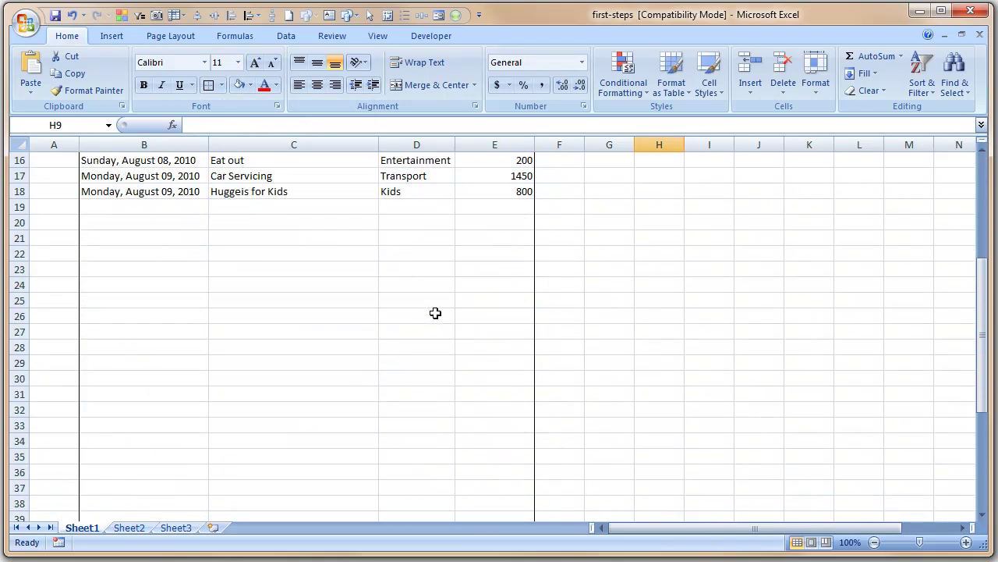
{"action": "scroll", "coordinate": [430, 316], "scroll_direction": "up", "scroll_amount": 5}
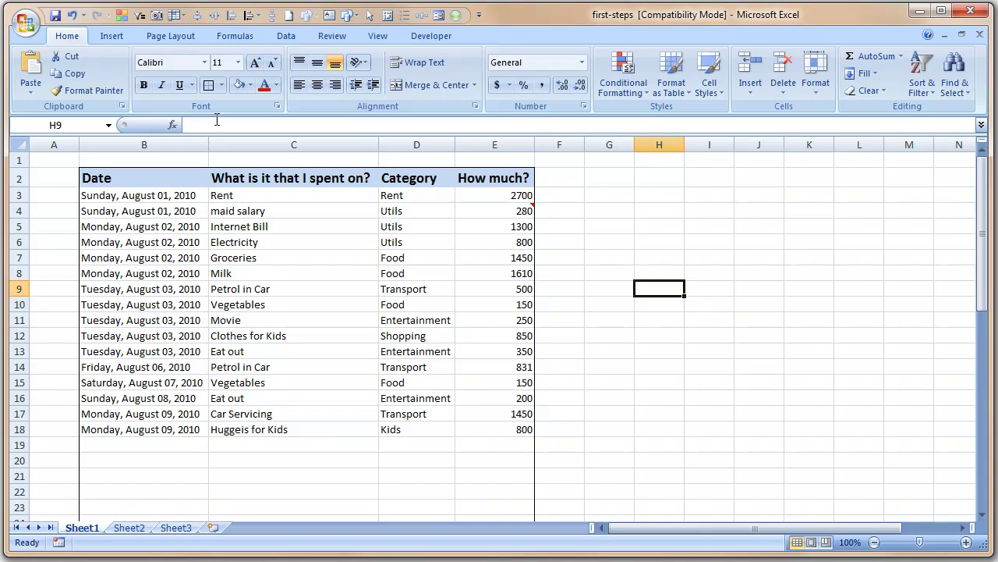
{"action": "left_click_drag", "start_coordinate": [84, 177], "coordinate": [508, 181]}
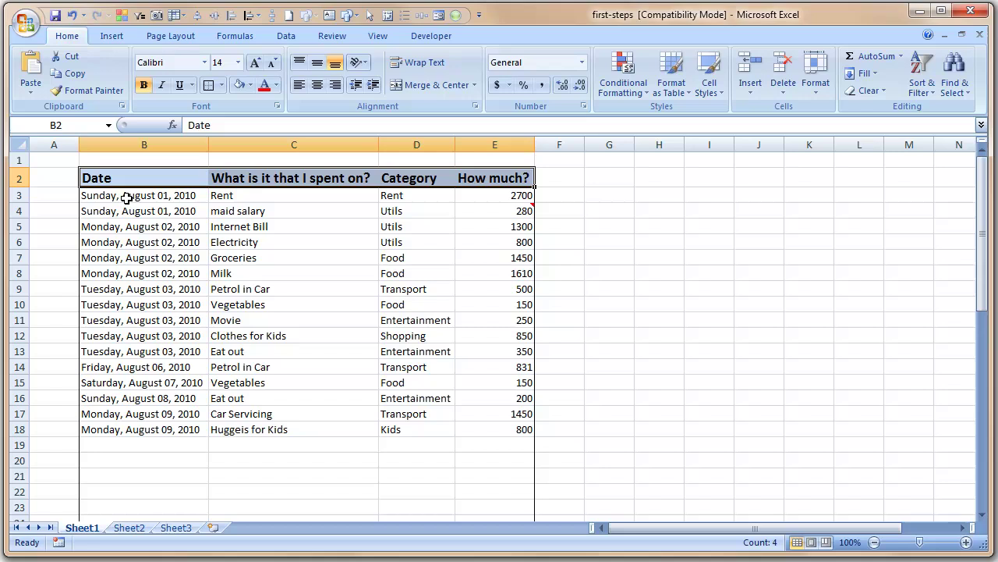
{"action": "left_click_drag", "start_coordinate": [127, 196], "coordinate": [175, 431]}
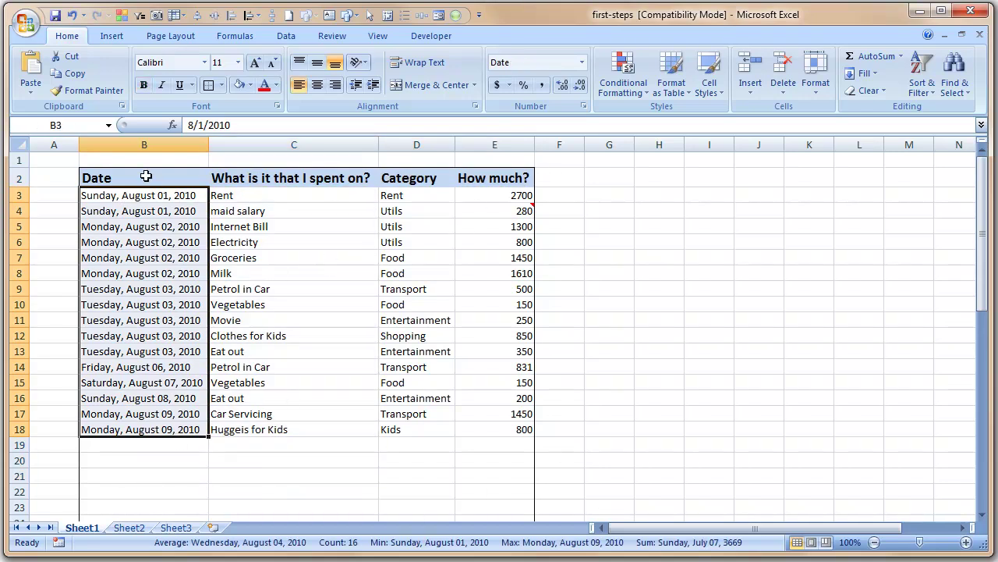
{"action": "left_click_drag", "start_coordinate": [145, 174], "coordinate": [477, 173]}
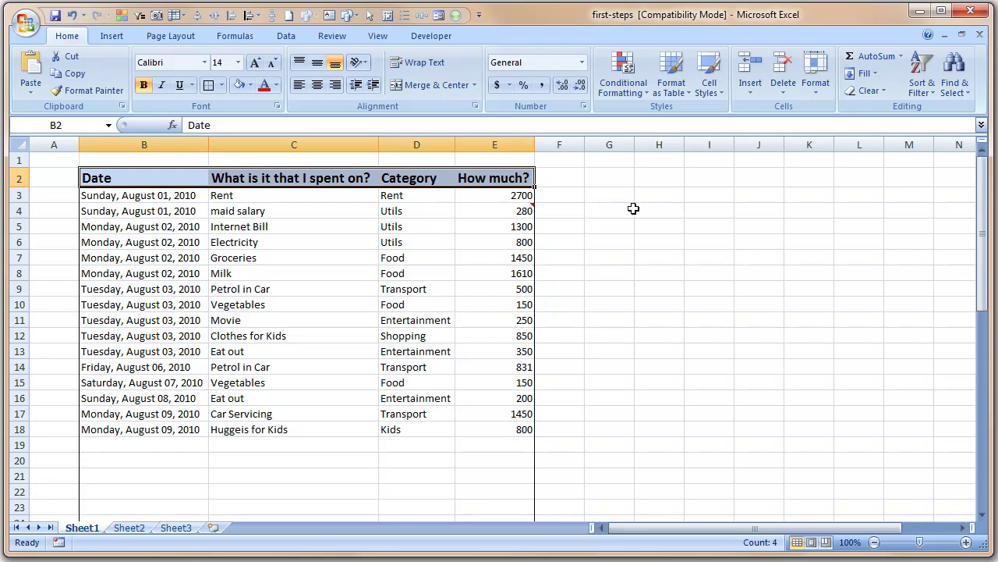
{"action": "left_click", "coordinate": [269, 444]}
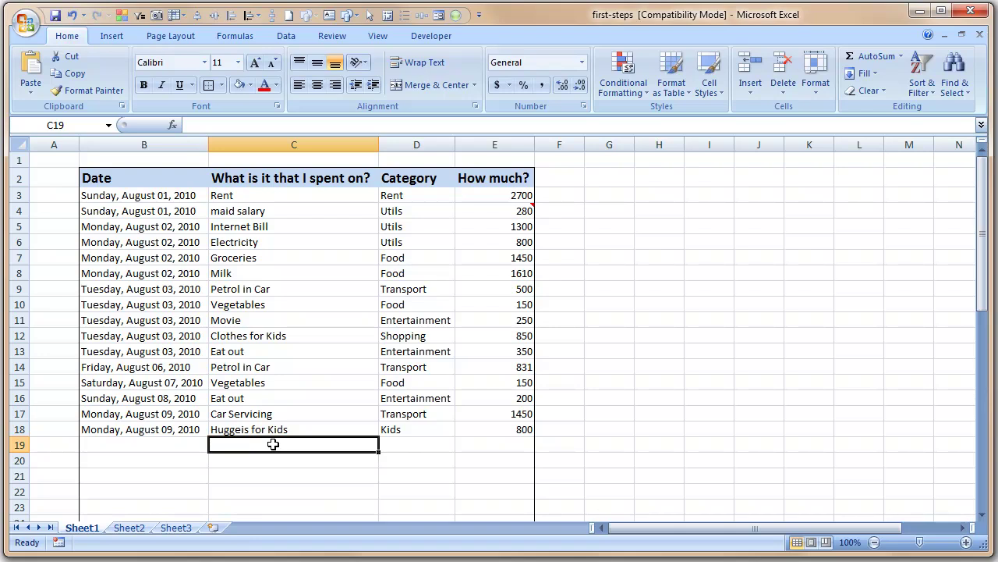
Step: Enter the description 'Bought a really big doll for' plus a person's name in C19
{"action": "type", "text": "Bought a big "}
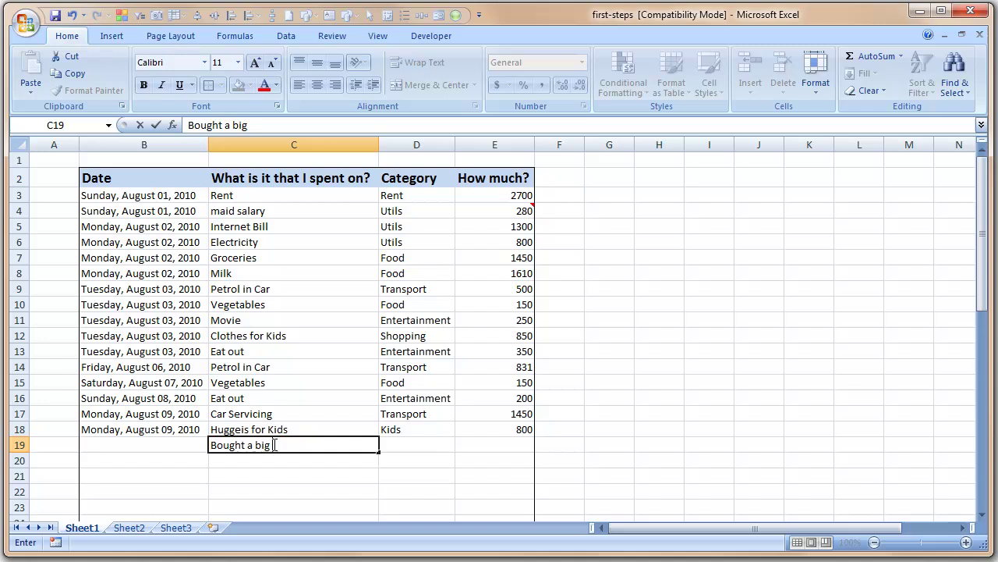
{"action": "type", "text": "bi"}
{"action": "type", "text": "g I mean real"}
{"action": "key", "text": "BackSpace"}
{"action": "type", "text": "ally big"}
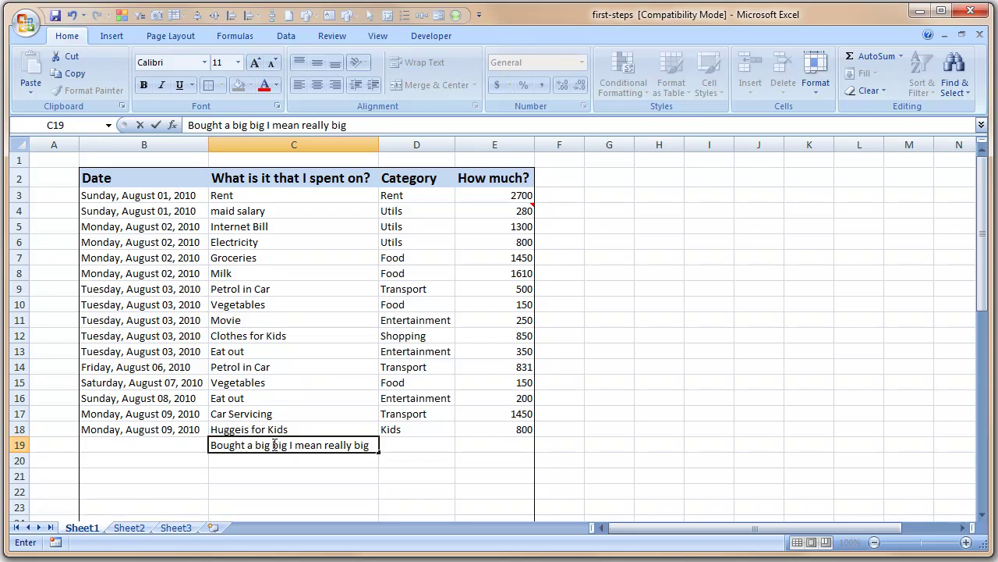
{"action": "type", "text": " doll for nakshatra"}
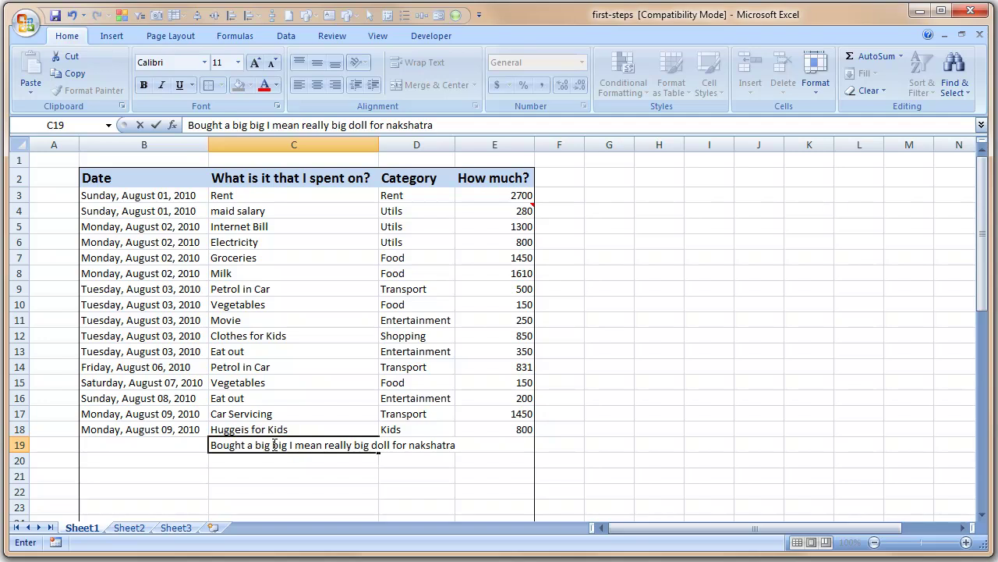
{"action": "key", "text": "Return"}
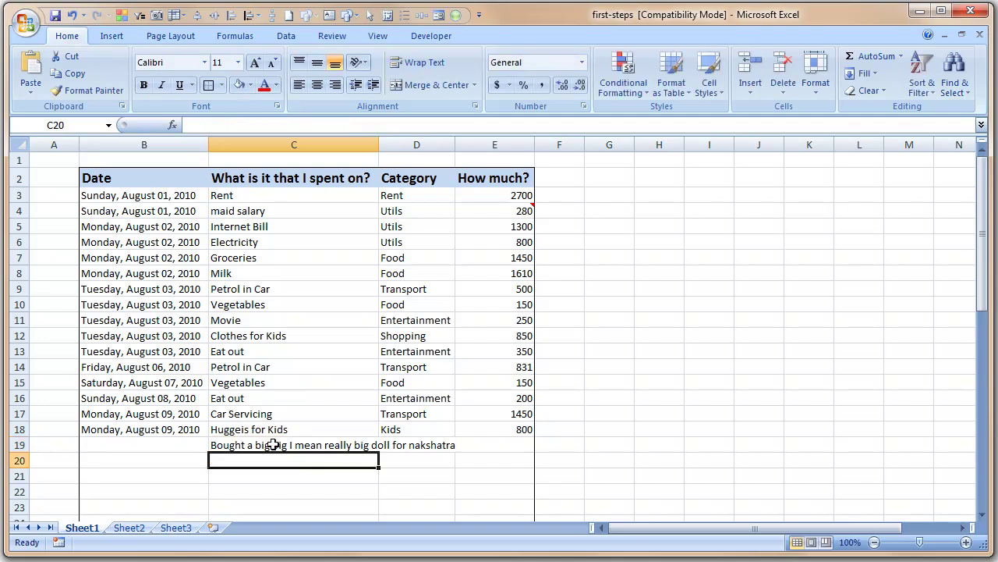
{"action": "left_click", "coordinate": [273, 445]}
Step: Set D19 to category Shopping and E19 to amount 350
{"action": "key", "text": "Right"}
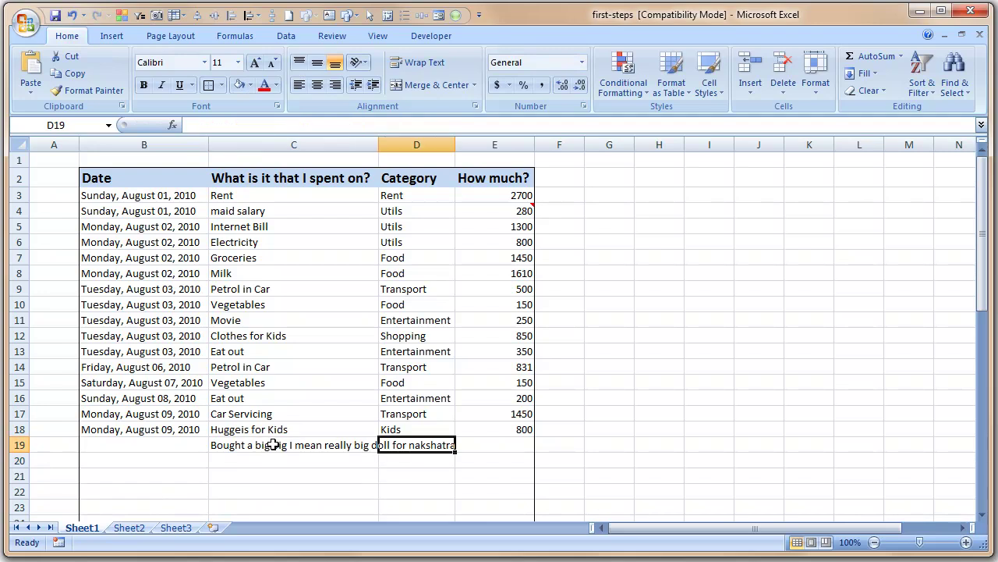
{"action": "type", "text": "Shopping"}
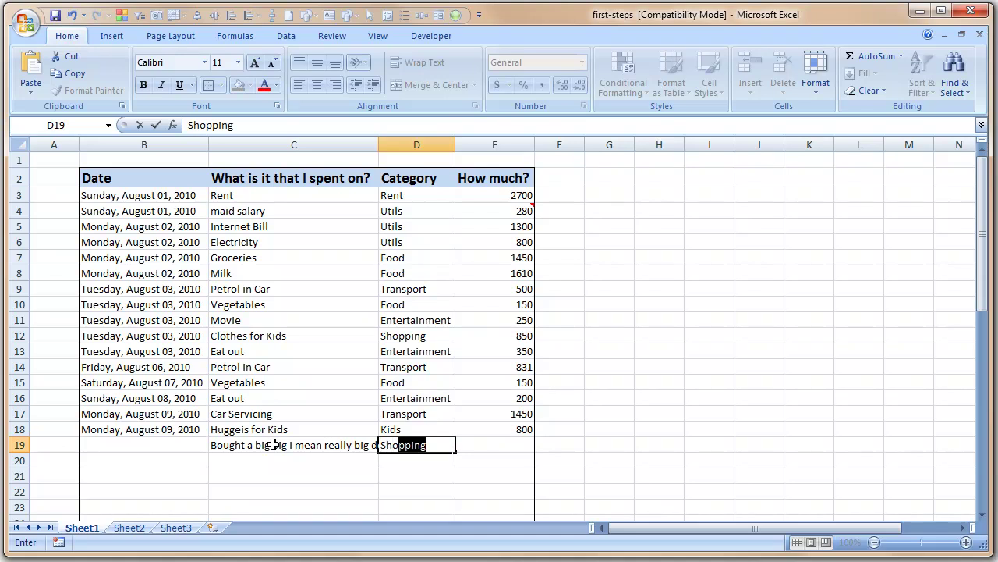
{"action": "key", "text": "Tab"}
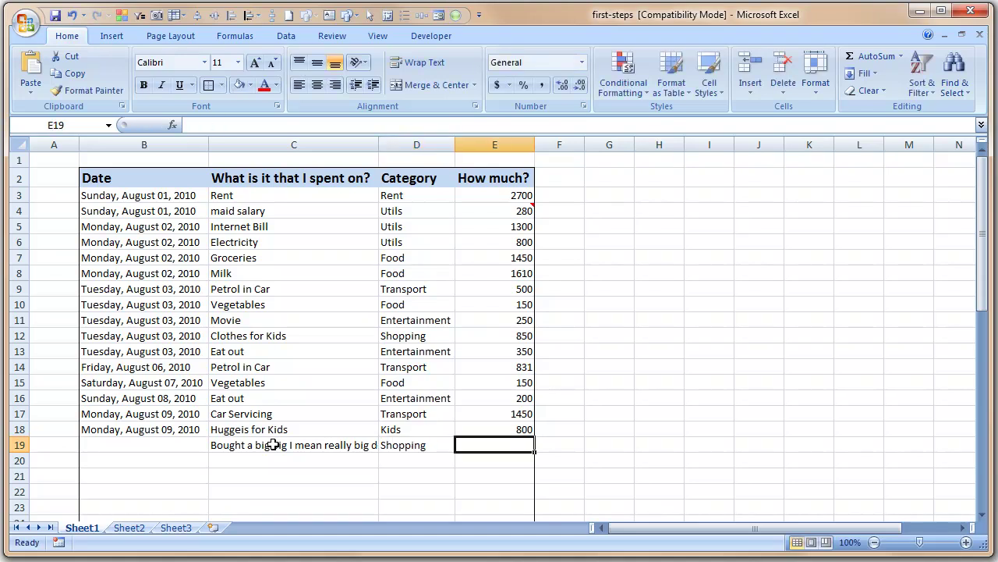
{"action": "type", "text": "350"}
{"action": "key", "text": "Return"}
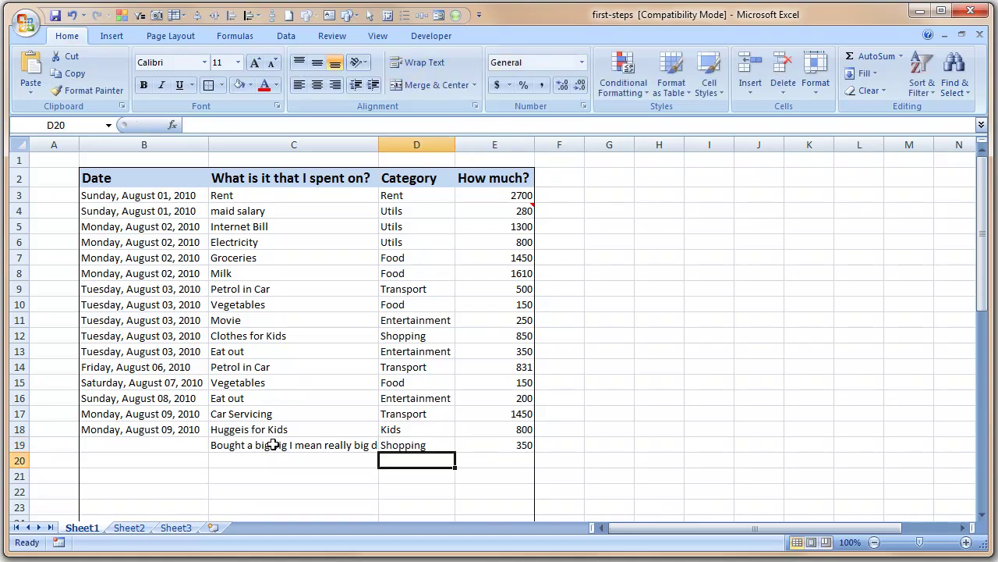
{"action": "key", "text": "Up"}
{"action": "key", "text": "Left"}
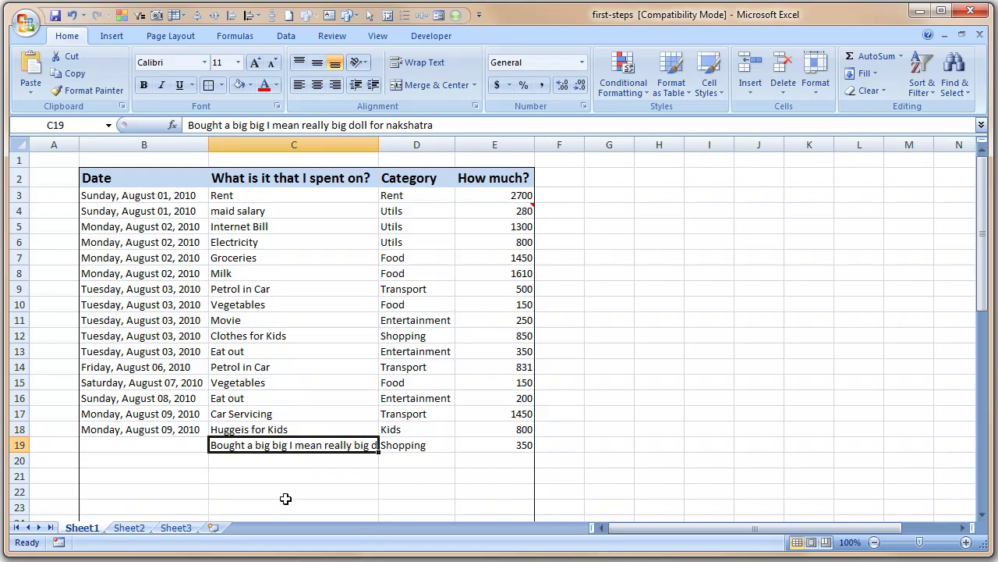
Step: Wrap the doll description in C19 onto two lines, then go to Sheet2
{"action": "left_click", "coordinate": [427, 70]}
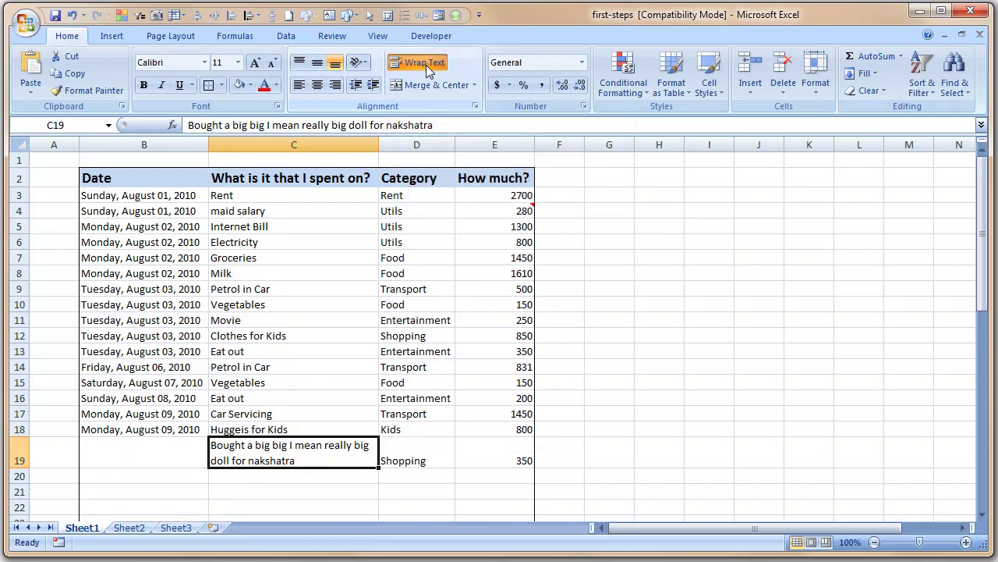
{"action": "left_click", "coordinate": [725, 397]}
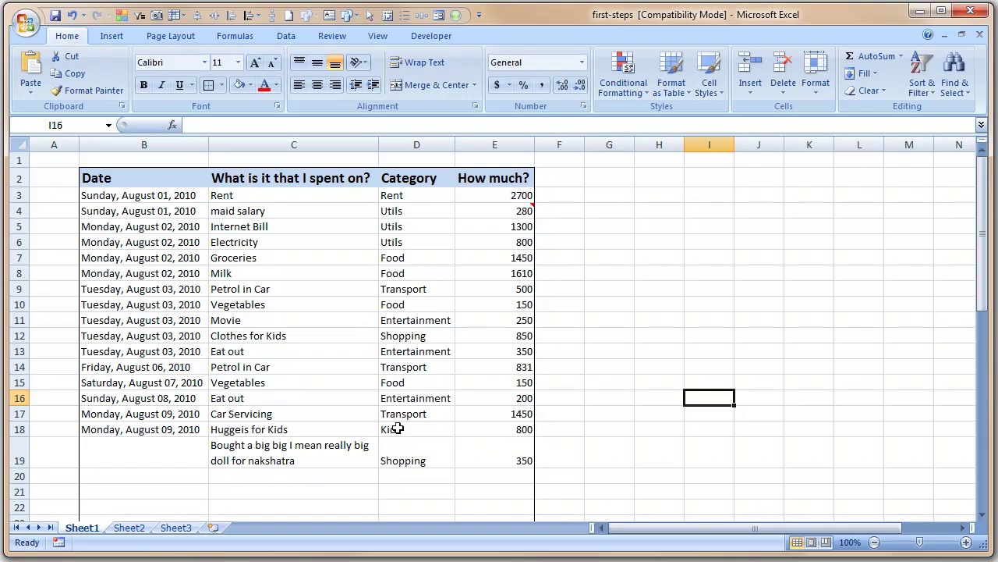
{"action": "left_click", "coordinate": [663, 418]}
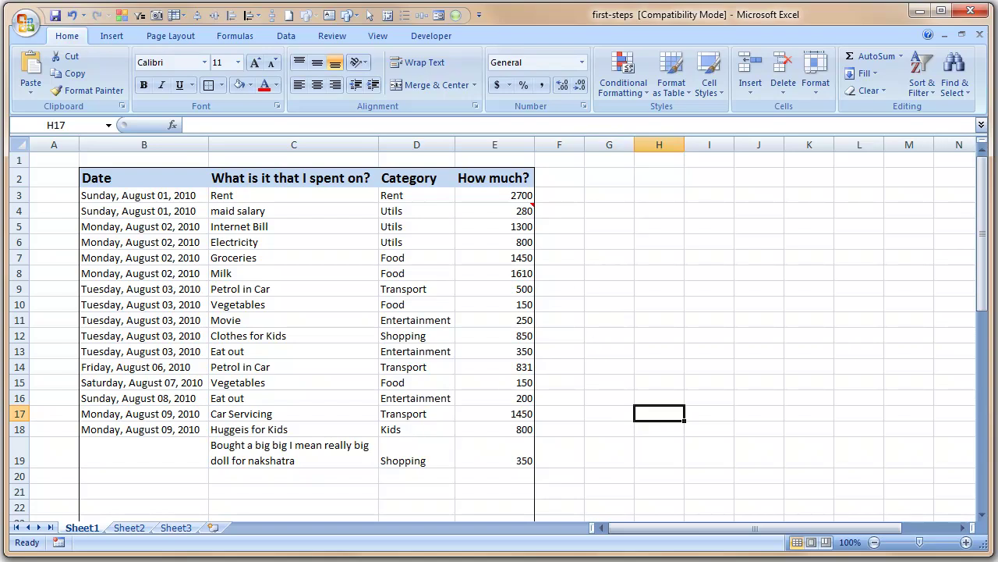
{"action": "left_click", "coordinate": [131, 528]}
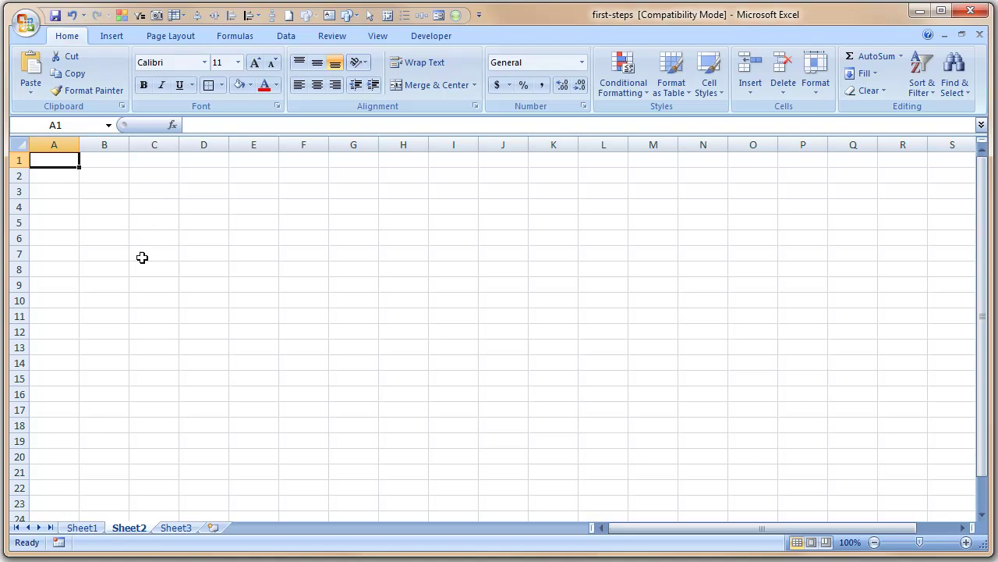
Step: Draw a 32-point star shape near cell C5 on Sheet2
{"action": "left_click", "coordinate": [109, 37]}
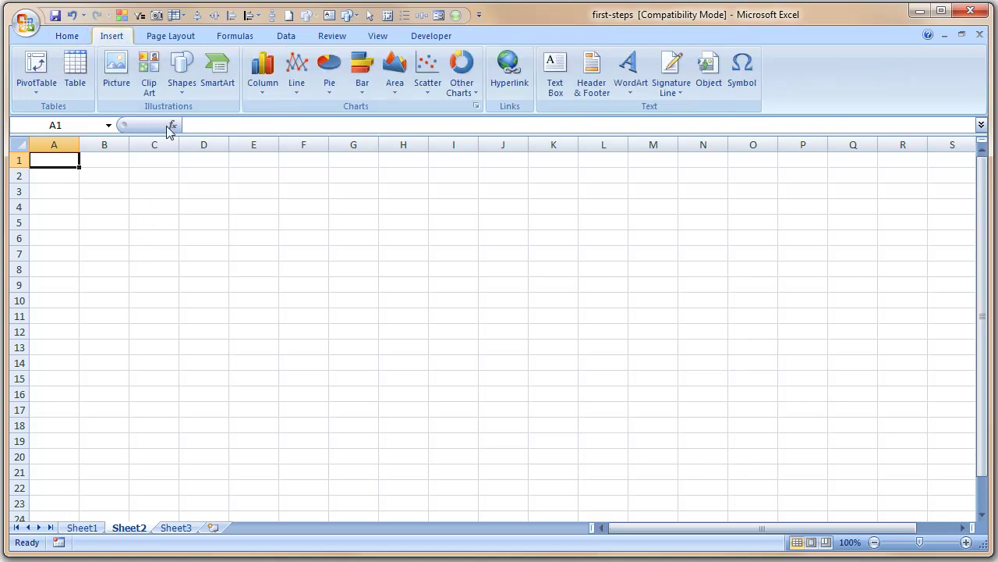
{"action": "left_click", "coordinate": [182, 78]}
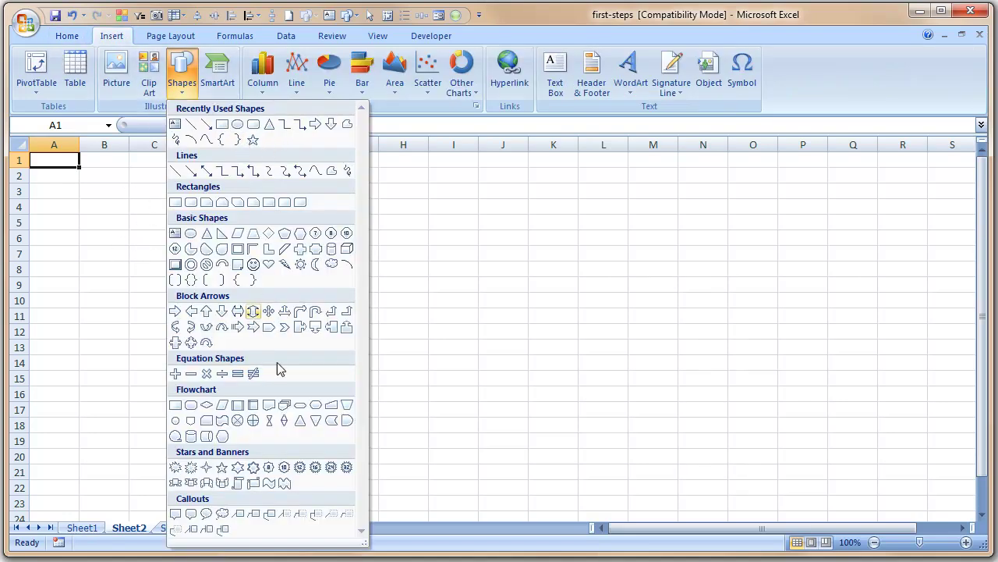
{"action": "left_click", "coordinate": [346, 466]}
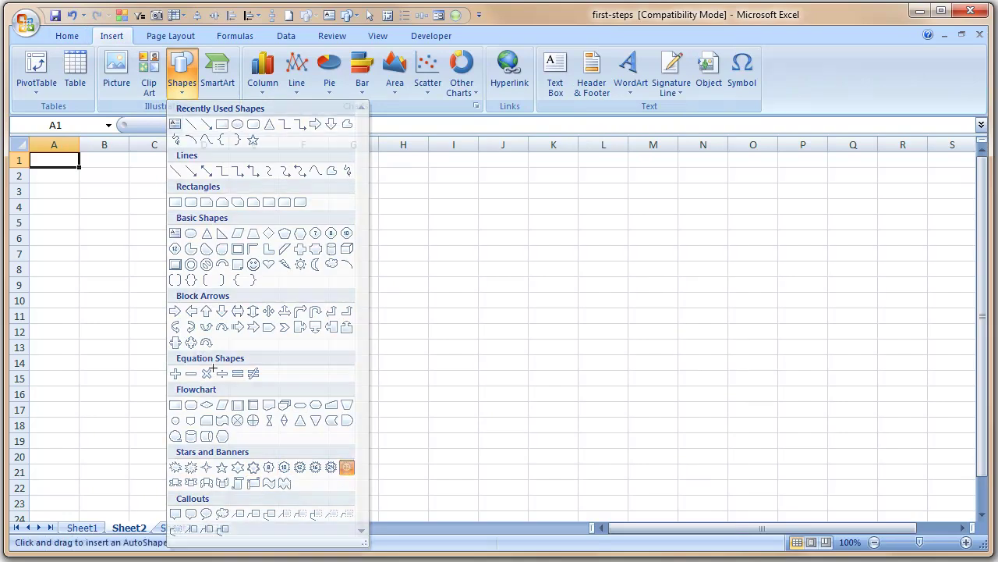
{"action": "left_click_drag", "start_coordinate": [137, 222], "coordinate": [225, 306]}
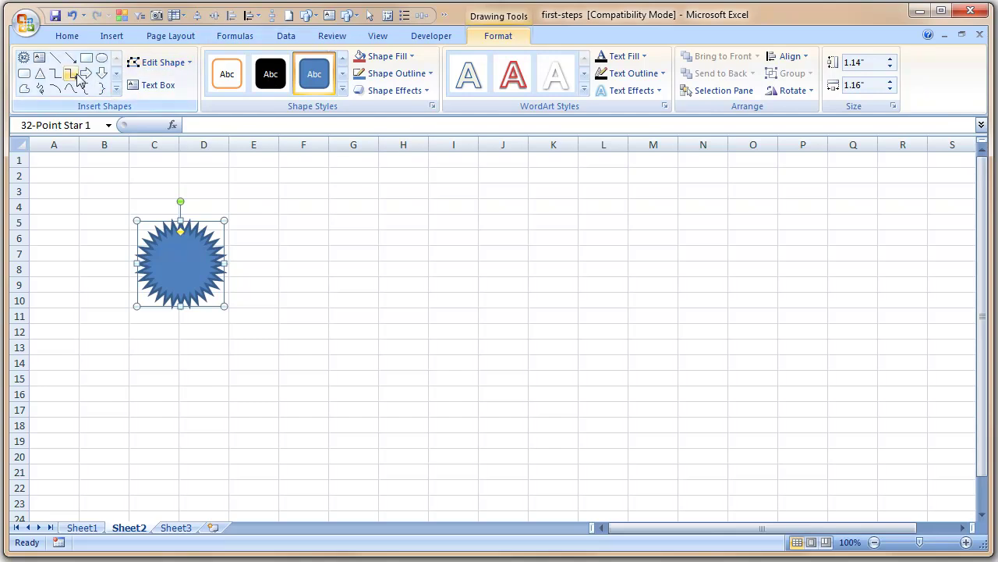
Step: Draw an isosceles triangle over F4:H10 and a rounded rectangle over E13:I20
{"action": "left_click", "coordinate": [44, 73]}
{"action": "left_click_drag", "start_coordinate": [318, 204], "coordinate": [412, 298]}
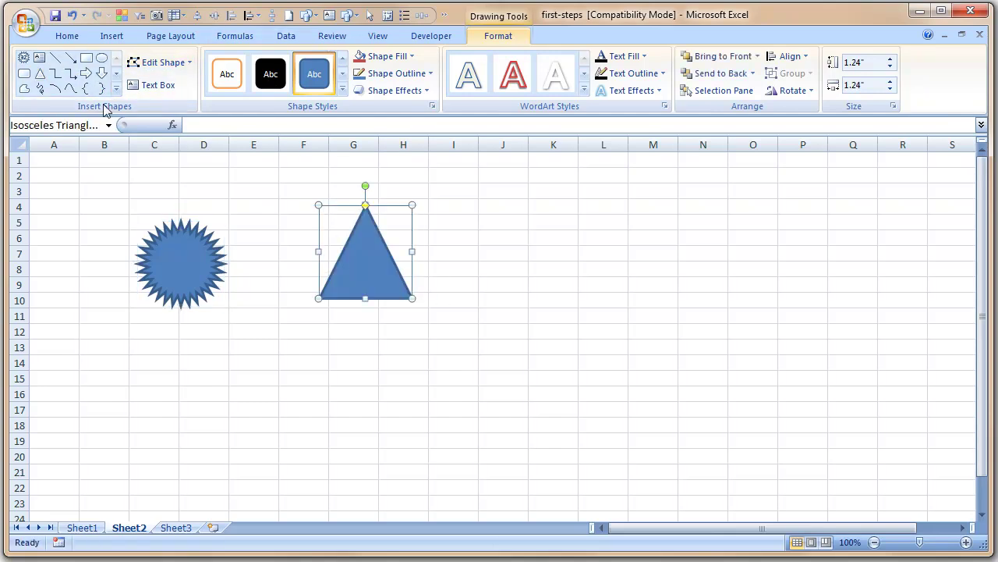
{"action": "left_click", "coordinate": [24, 74]}
{"action": "left_click_drag", "start_coordinate": [223, 347], "coordinate": [448, 463]}
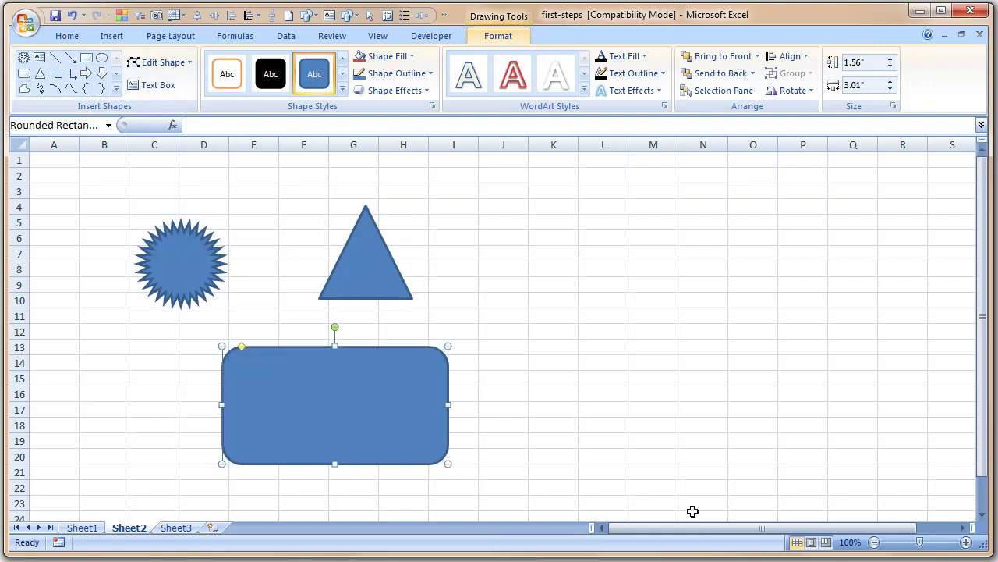
{"action": "left_click", "coordinate": [740, 516]}
{"action": "left_click", "coordinate": [507, 365]}
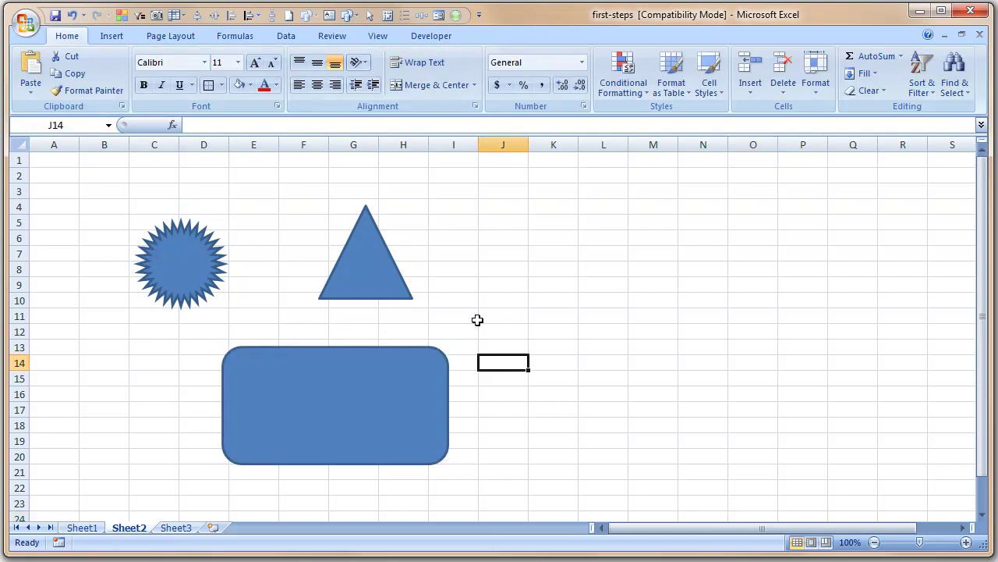
{"action": "left_click", "coordinate": [113, 37]}
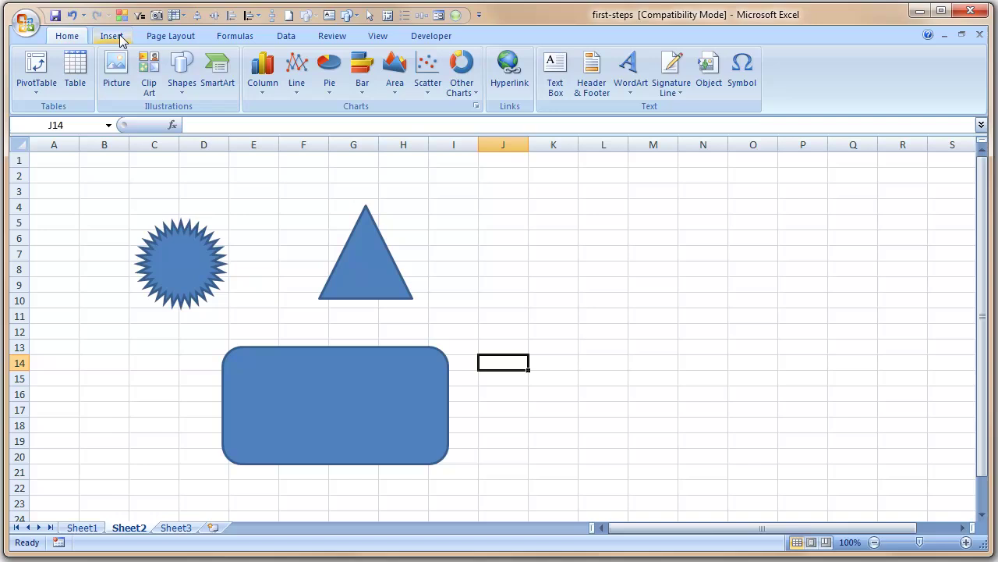
Step: Pick Basic Cycle from the SmartArt Cycle category and insert it onto Sheet2
{"action": "left_click", "coordinate": [209, 79]}
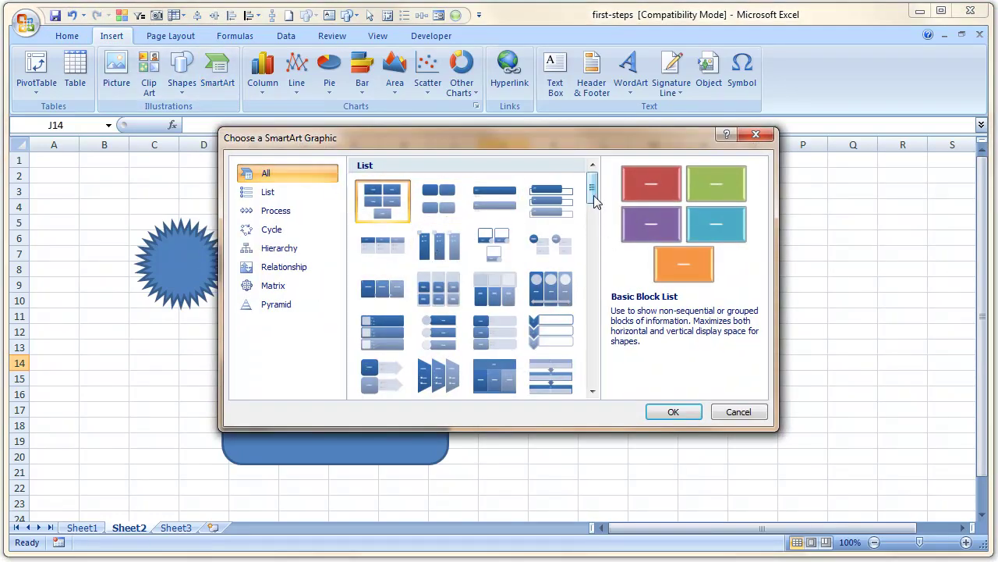
{"action": "mouse_move", "coordinate": [595, 201]}
{"action": "left_mouse_down"}
{"action": "mouse_move", "coordinate": [600, 265]}
{"action": "mouse_move", "coordinate": [608, 215]}
{"action": "left_mouse_up"}
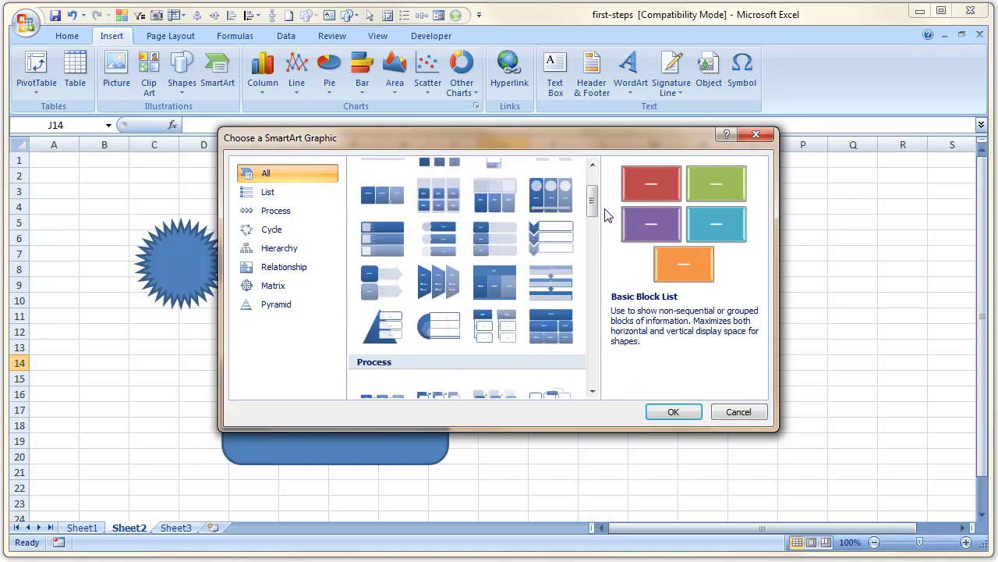
{"action": "left_click", "coordinate": [298, 251]}
{"action": "left_click", "coordinate": [441, 192]}
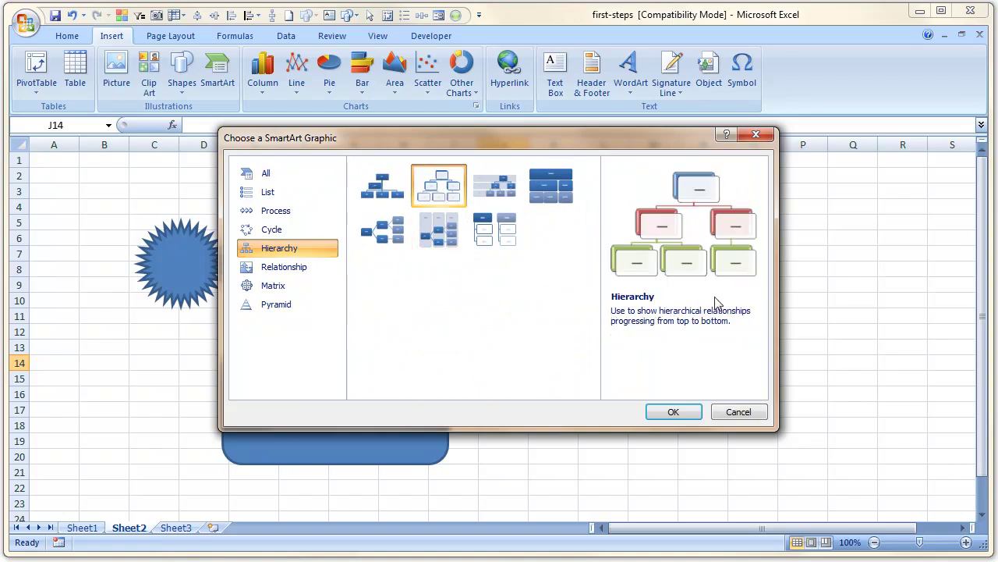
{"action": "left_click", "coordinate": [319, 237]}
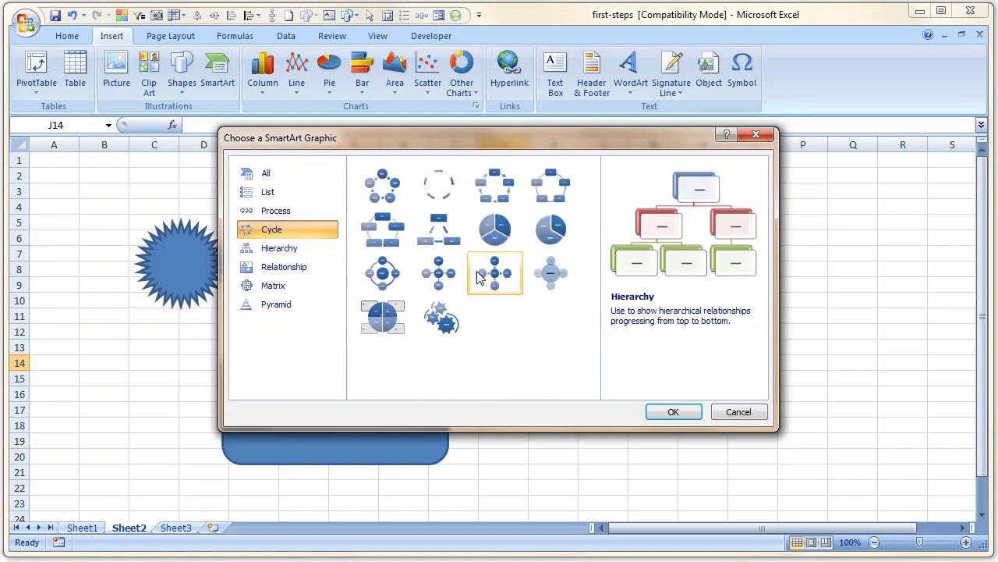
{"action": "left_click", "coordinate": [382, 184]}
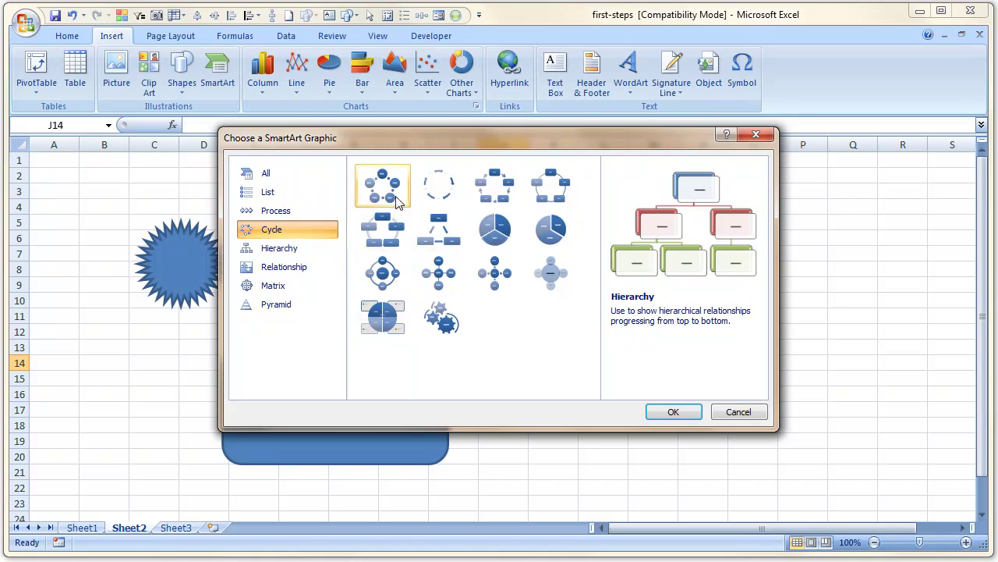
{"action": "left_click", "coordinate": [680, 409]}
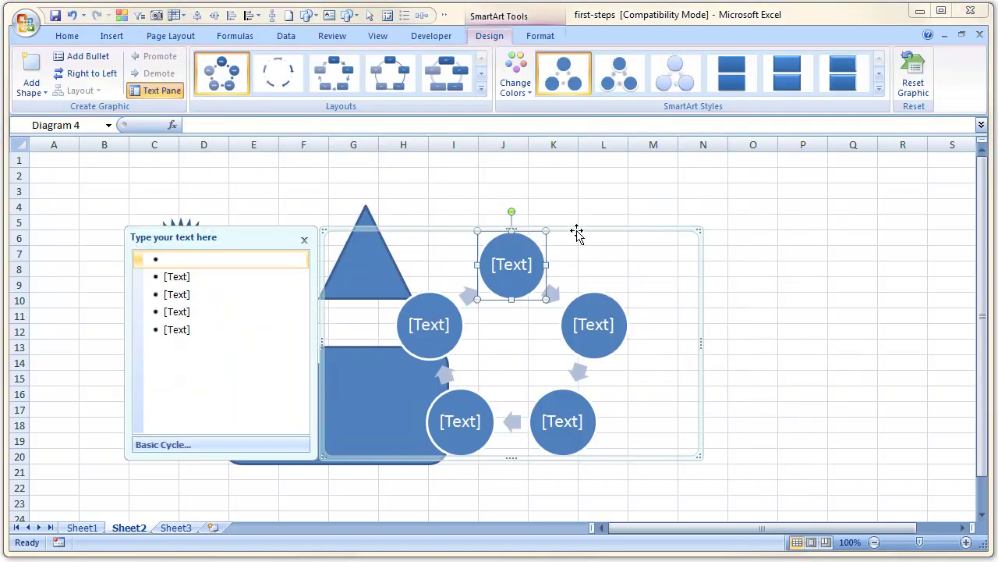
Step: Move the cycle diagram right of the shapes and label the first circle Induct
{"action": "left_click_drag", "start_coordinate": [578, 240], "coordinate": [843, 204]}
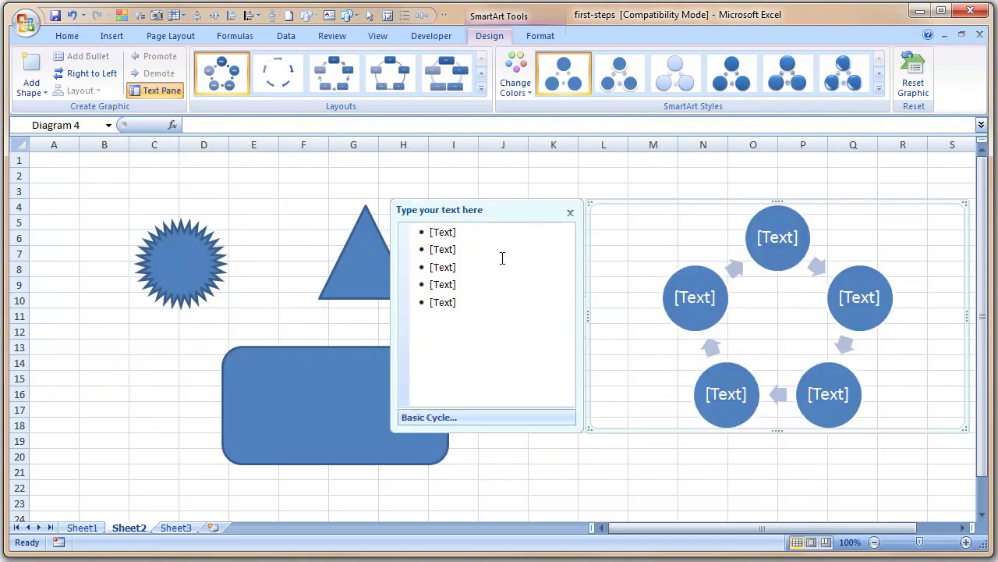
{"action": "left_click", "coordinate": [473, 232]}
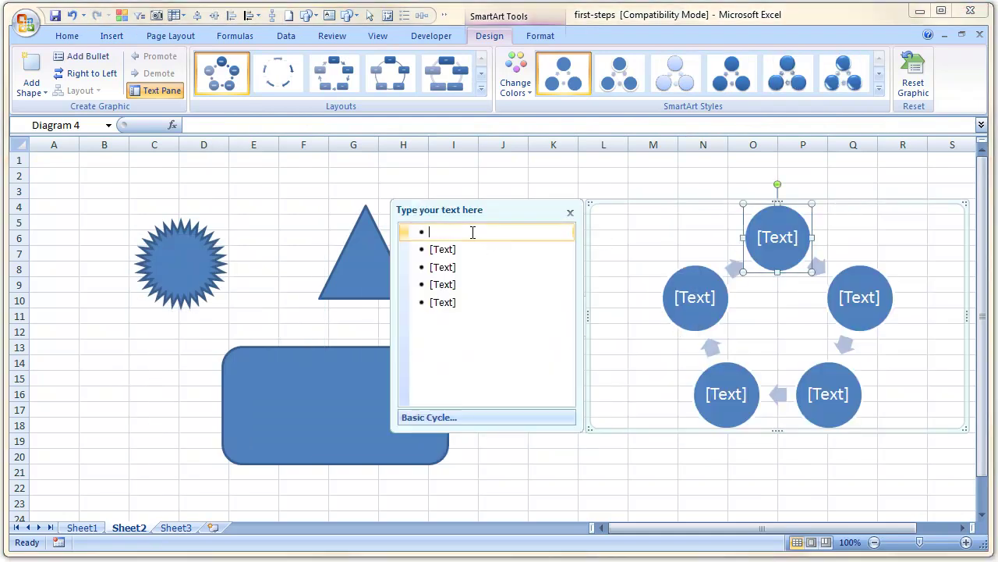
{"action": "type", "text": "Ste"}
{"action": "key", "text": "BackSpace"}
{"action": "key", "text": "BackSpace"}
{"action": "key", "text": "BackSpace"}
{"action": "type", "text": "Und"}
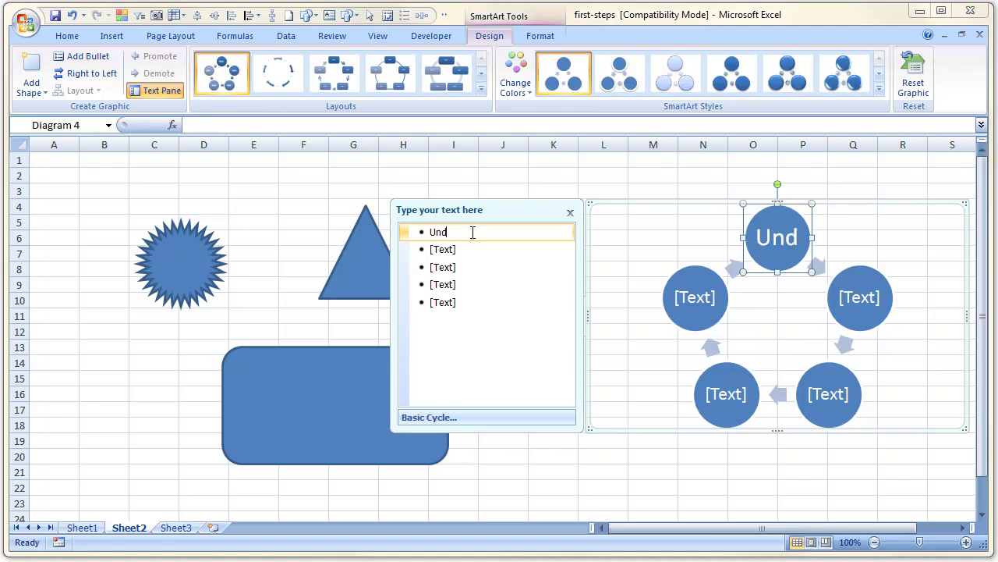
{"action": "key", "text": "BackSpace"}
{"action": "key", "text": "BackSpace"}
{"action": "key", "text": "BackSpace"}
{"action": "type", "text": "Induct"}
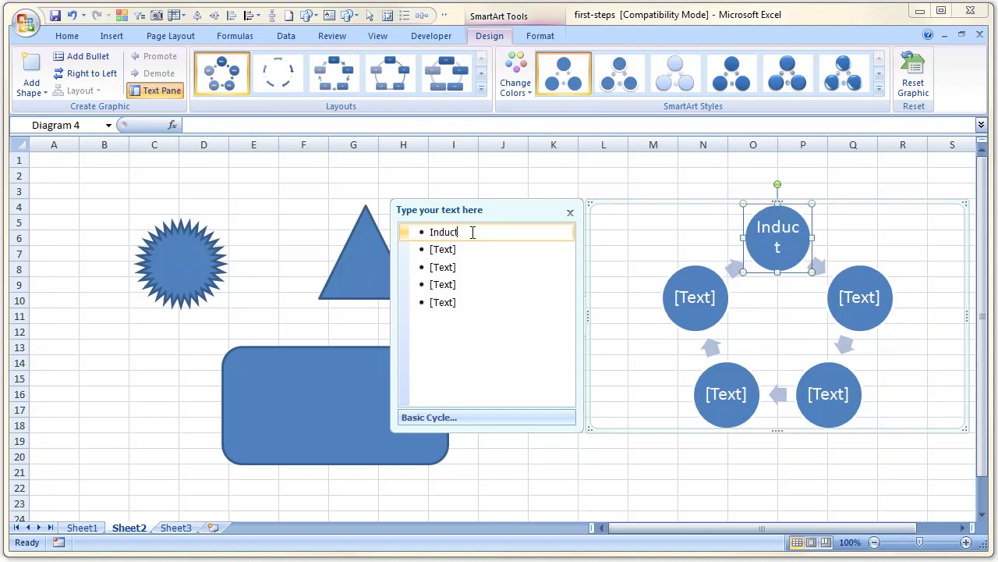
{"action": "key", "text": "Down"}
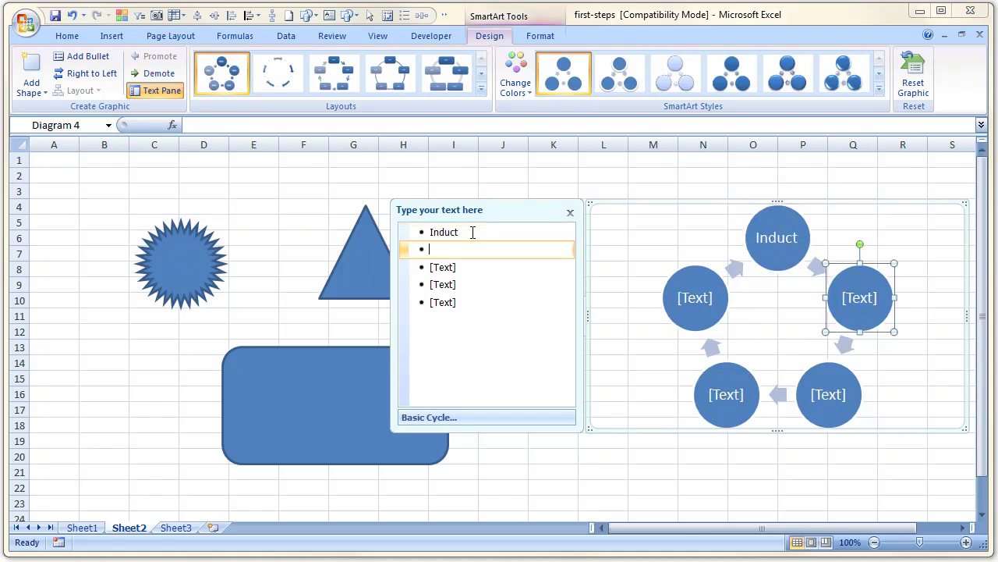
Step: Label the remaining circles Short Assignment, Test, Long Assignment and Post Onsite
{"action": "type", "text": "Short Ass"}
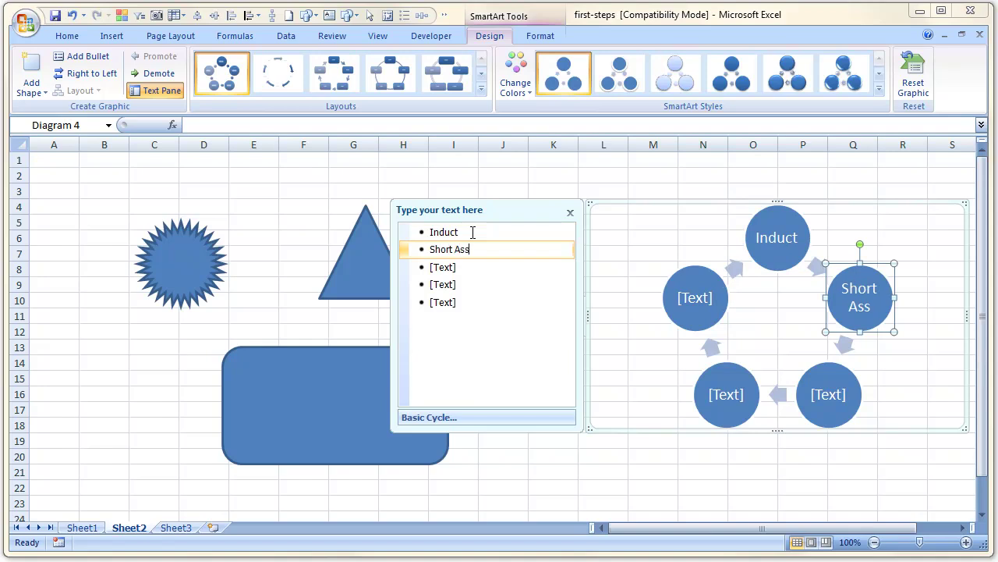
{"action": "type", "text": "ignment"}
{"action": "key", "text": "Down"}
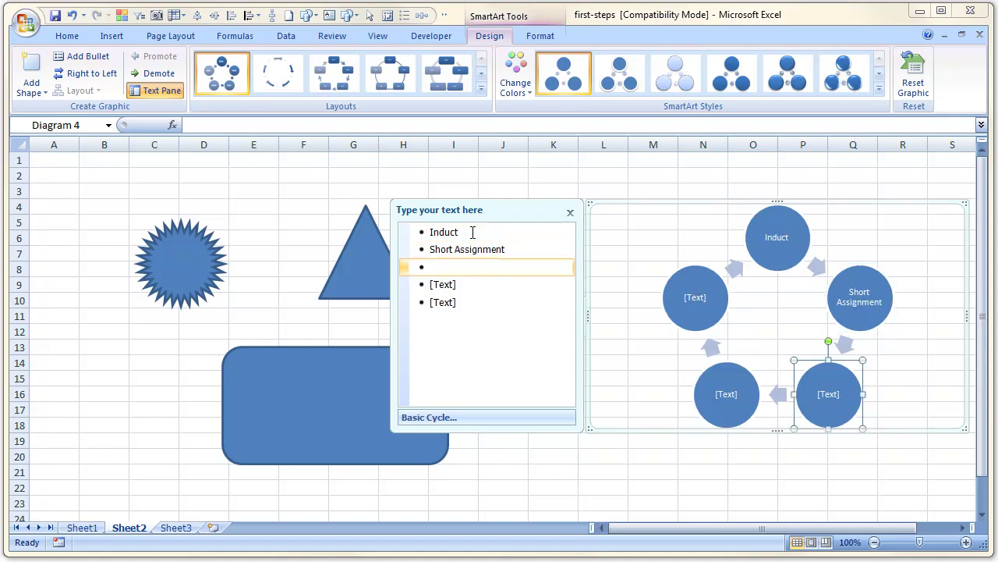
{"action": "type", "text": "Test"}
{"action": "key", "text": "Down"}
{"action": "type", "text": "L"}
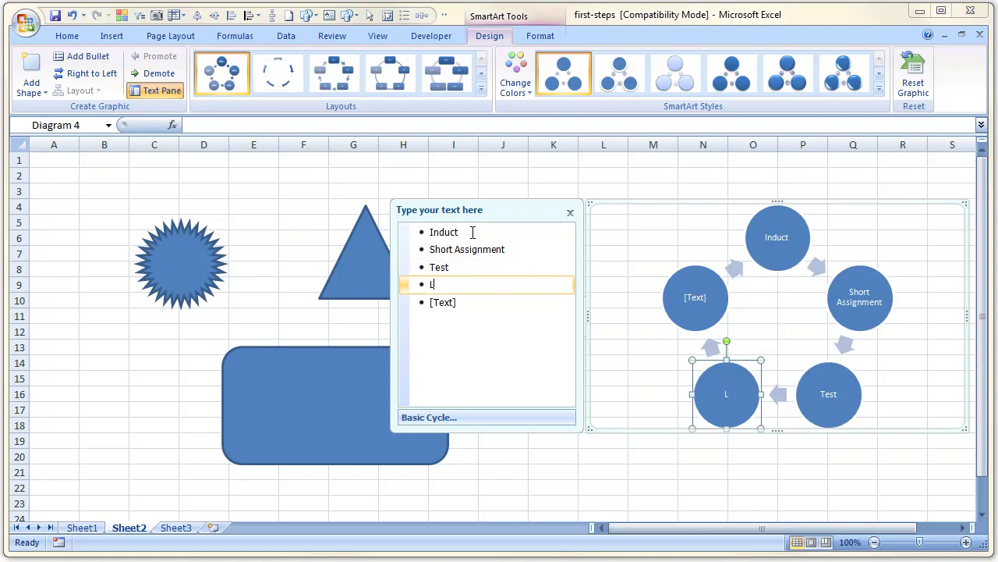
{"action": "type", "text": "ong Assignment"}
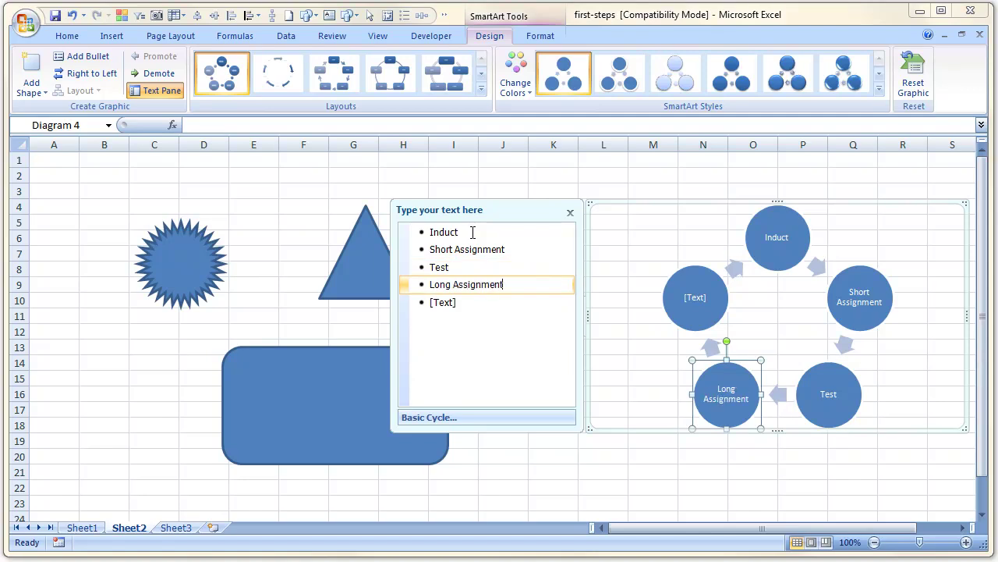
{"action": "key", "text": "Down"}
{"action": "type", "text": "Post Onsite"}
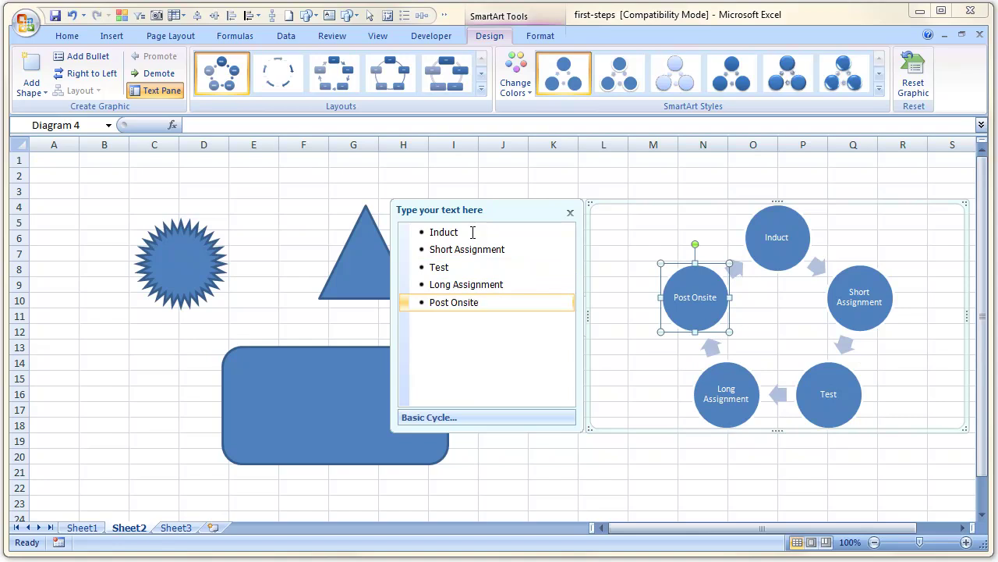
{"action": "left_click", "coordinate": [644, 173]}
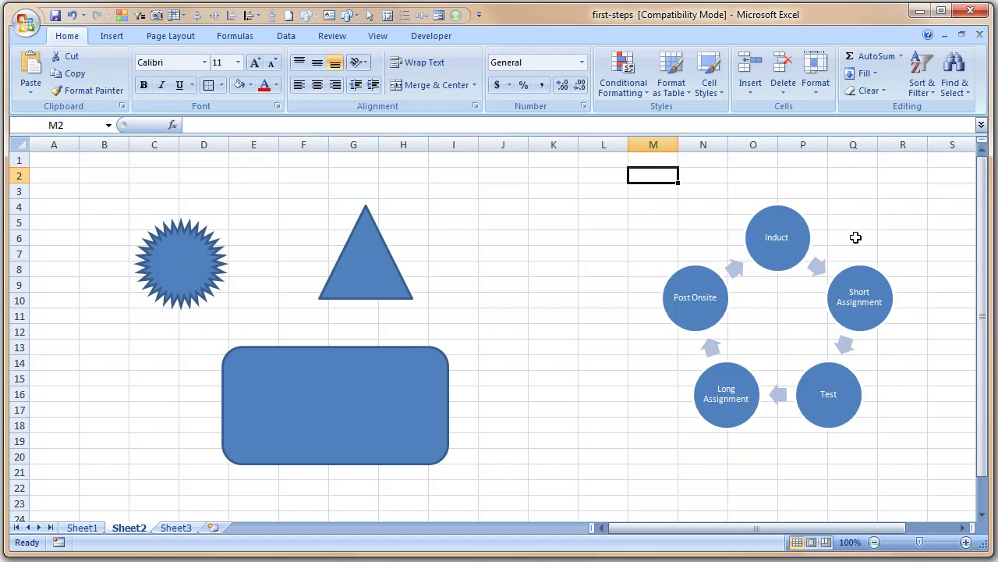
Step: Search the Clip Art pane for 'glob', replacing the old 'world map' search
{"action": "left_click", "coordinate": [865, 228]}
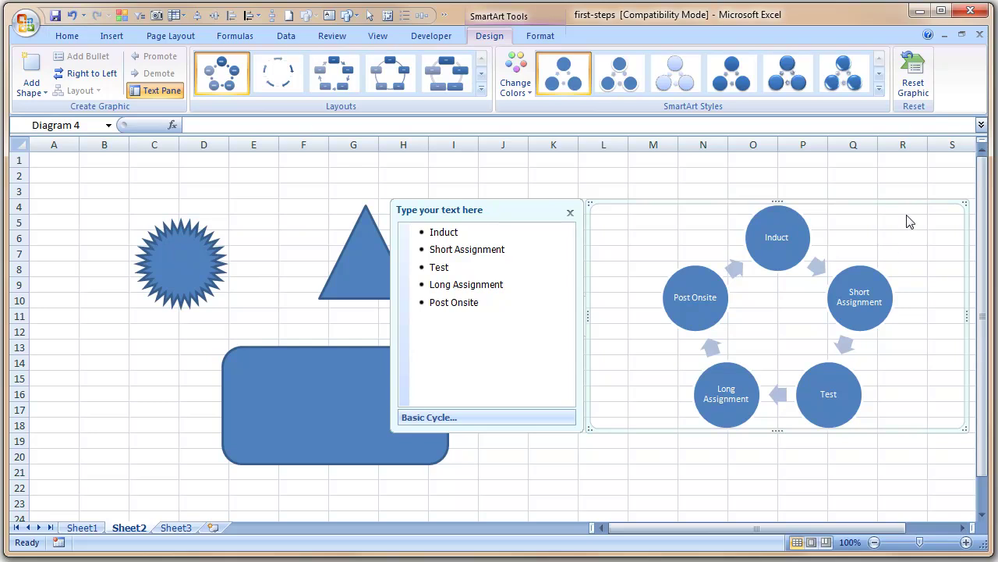
{"action": "left_click", "coordinate": [521, 193]}
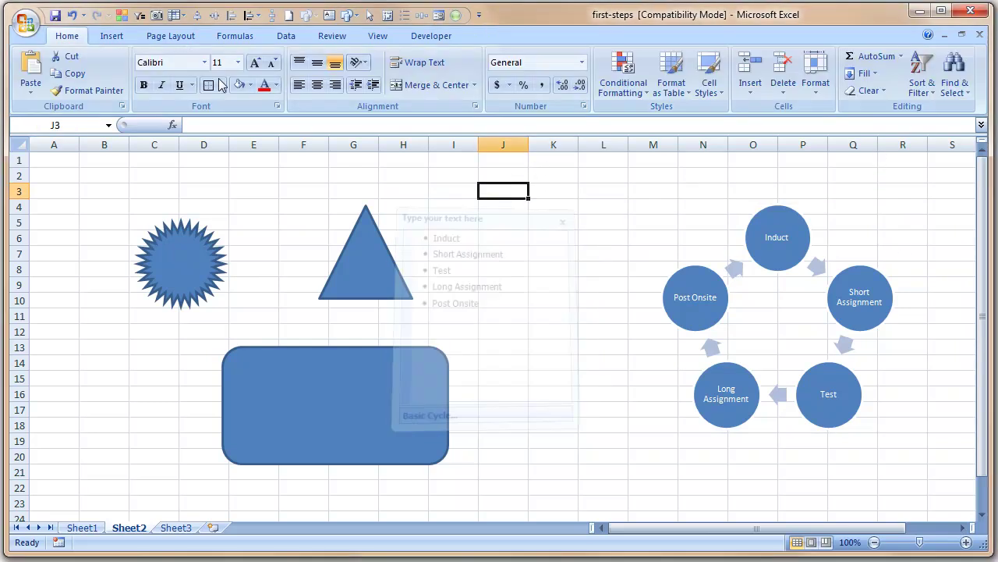
{"action": "scroll", "coordinate": [147, 74], "scroll_direction": "down", "scroll_amount": 1}
{"action": "left_click", "coordinate": [146, 75]}
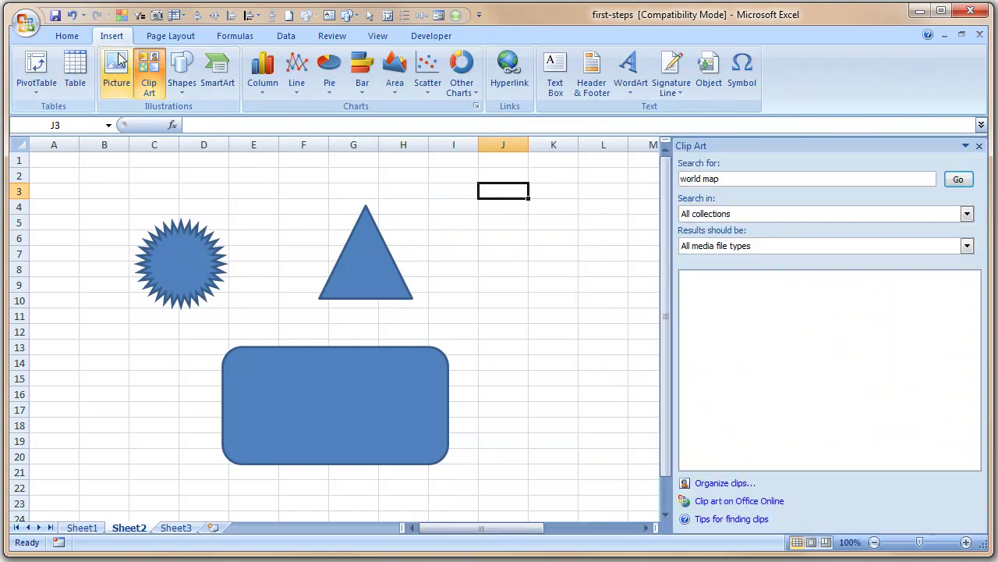
{"action": "left_click", "coordinate": [773, 178]}
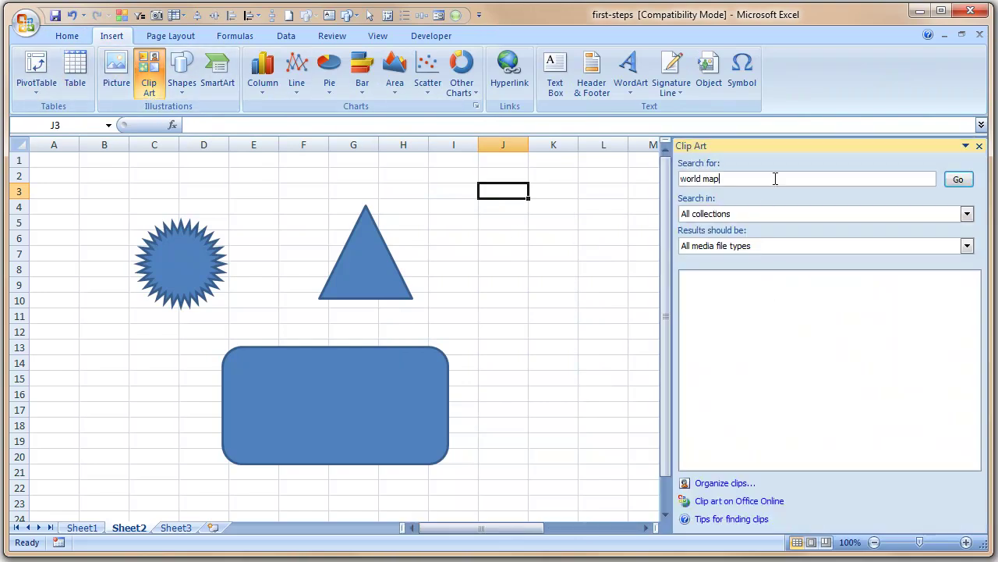
{"action": "triple_click", "coordinate": [773, 178]}
{"action": "type", "text": "globe"}
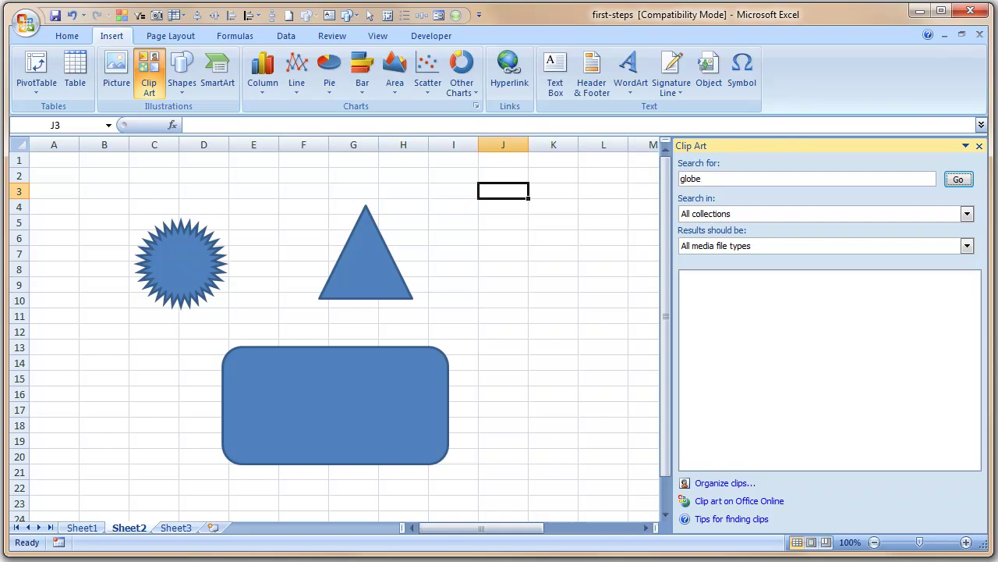
{"action": "key", "text": "Return"}
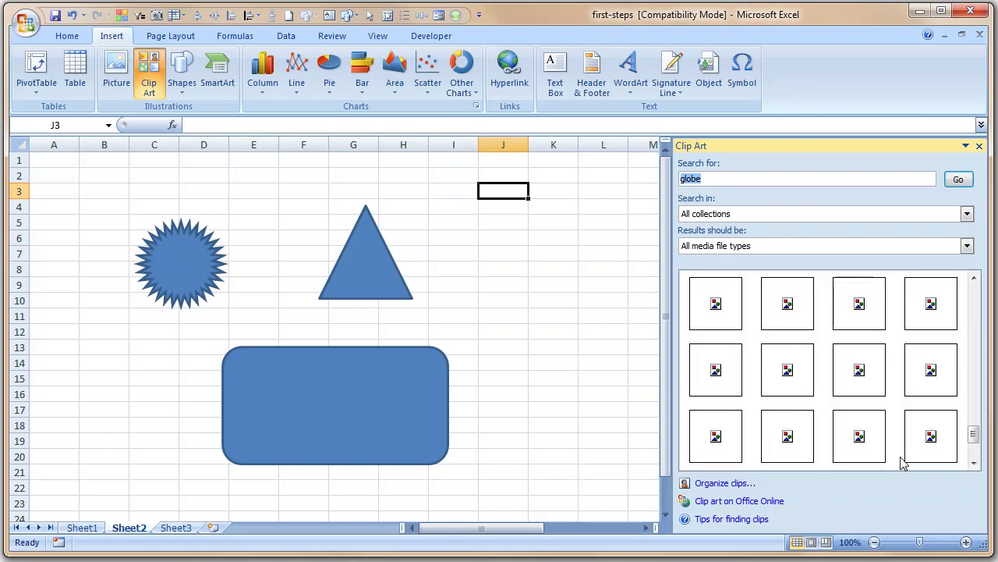
Step: Drop the globe clip art onto the sheet, close the pane, then delete the globe
{"action": "scroll", "coordinate": [903, 463], "scroll_direction": "down", "scroll_amount": 5}
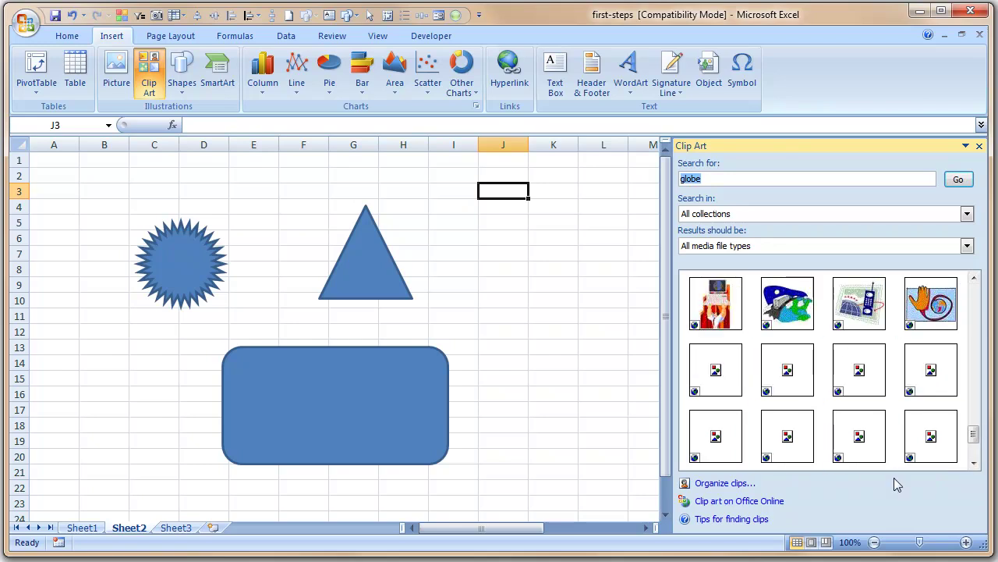
{"action": "left_click_drag", "start_coordinate": [796, 374], "coordinate": [507, 343]}
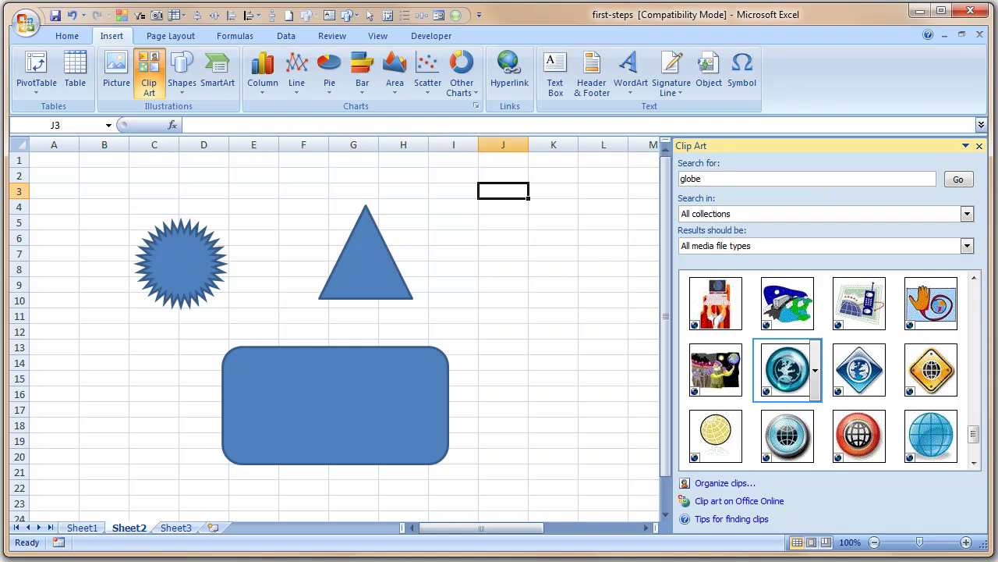
{"action": "left_click_drag", "start_coordinate": [784, 382], "coordinate": [575, 291]}
{"action": "left_click", "coordinate": [979, 146]}
{"action": "left_click", "coordinate": [675, 474]}
{"action": "left_click", "coordinate": [599, 284]}
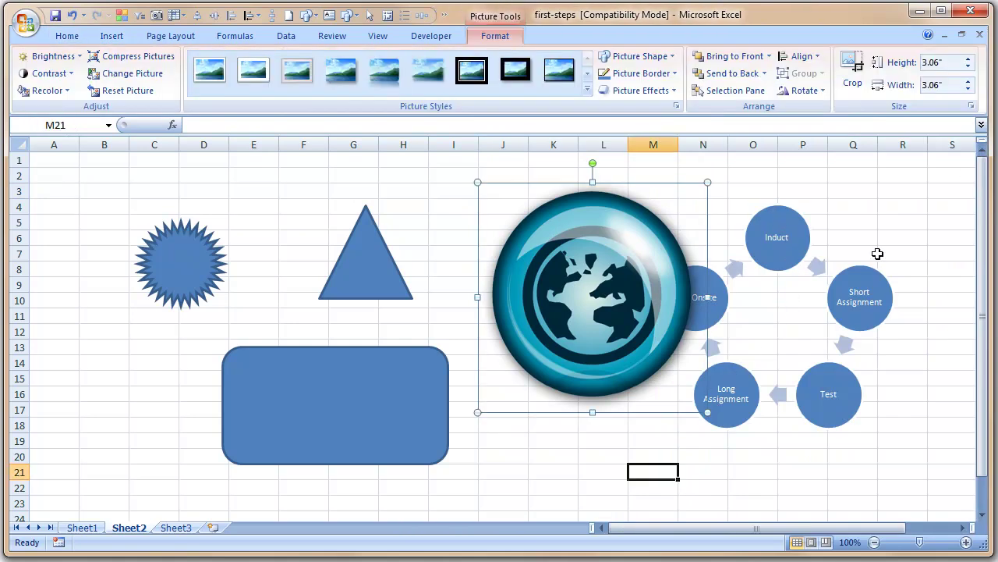
{"action": "key", "text": "Delete"}
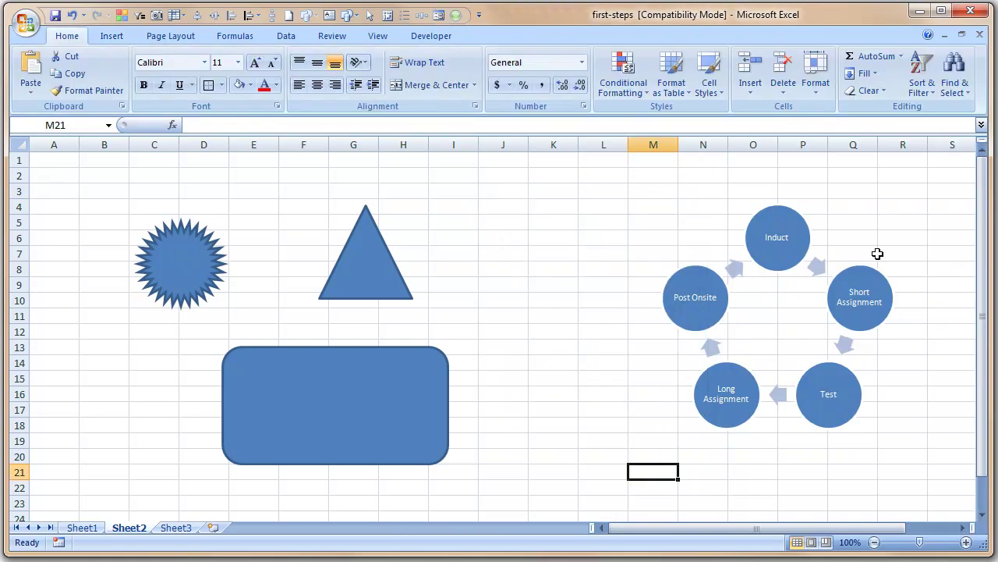
Step: Insert the two-children photo from Pictures > july 31 kids onto Sheet2
{"action": "left_click", "coordinate": [111, 41]}
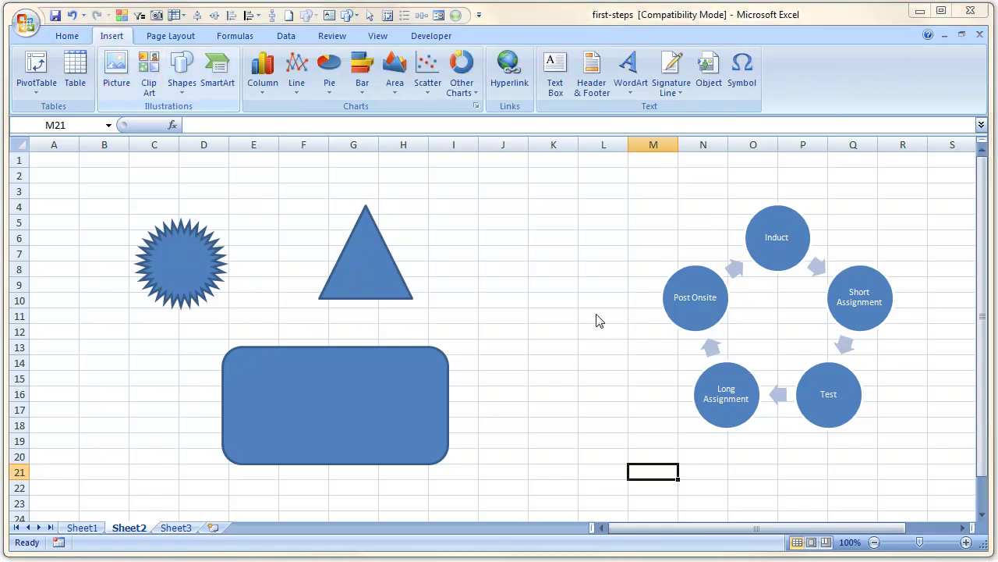
{"action": "left_click_drag", "start_coordinate": [343, 22], "coordinate": [611, 83]}
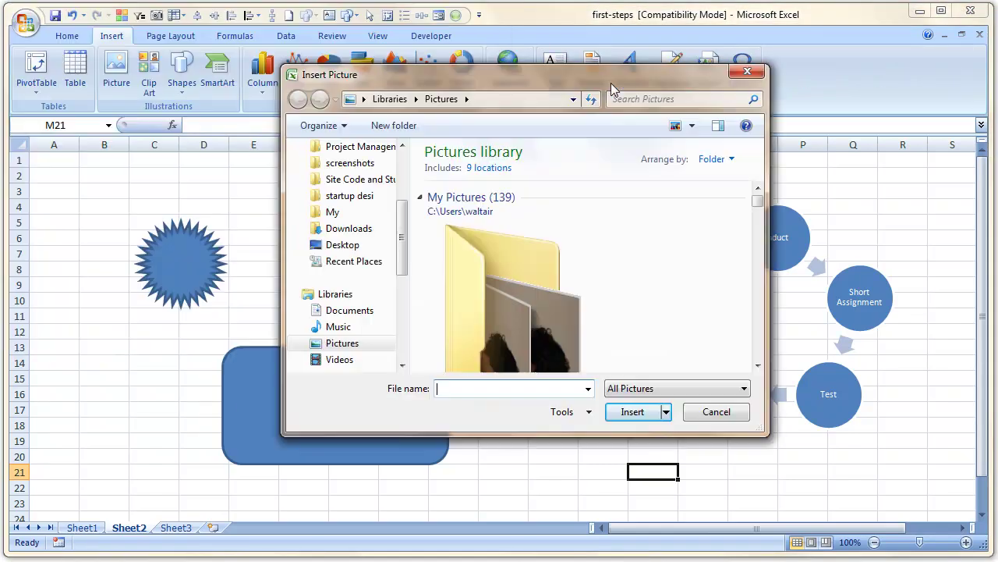
{"action": "left_click_drag", "start_coordinate": [401, 205], "coordinate": [347, 266]}
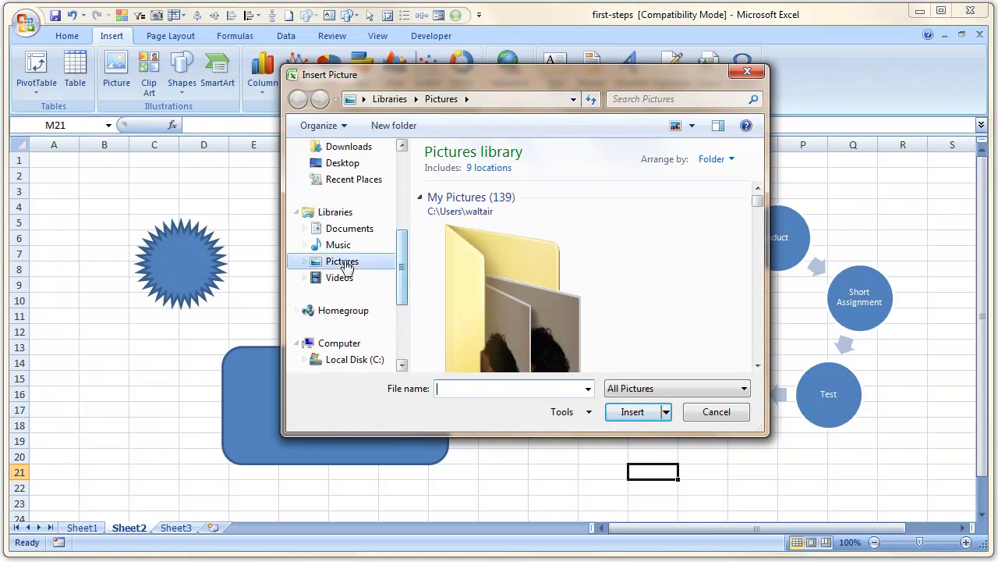
{"action": "left_click", "coordinate": [347, 266]}
{"action": "left_click_drag", "start_coordinate": [756, 200], "coordinate": [697, 234]}
{"action": "scroll", "coordinate": [630, 258], "scroll_direction": "down", "scroll_amount": 1}
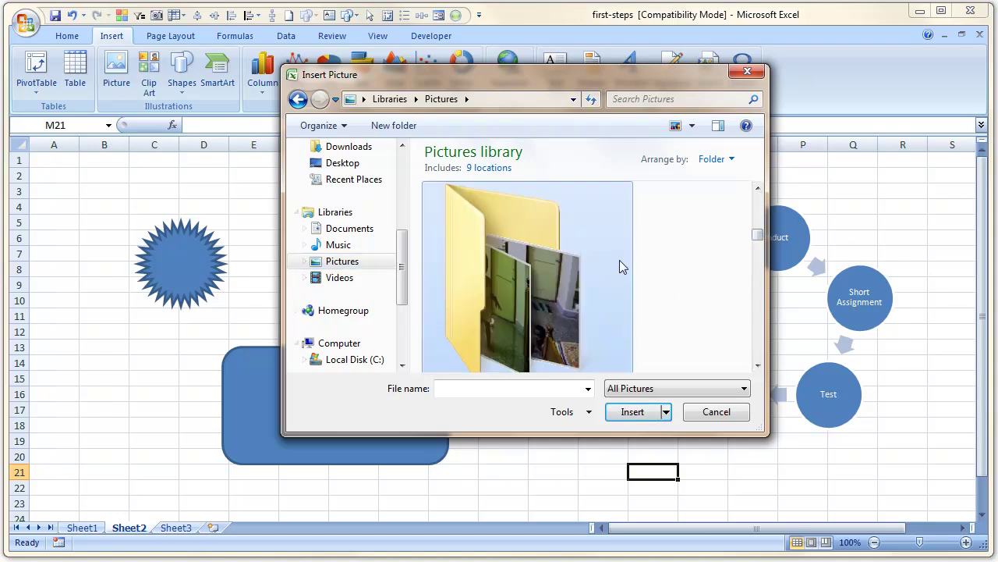
{"action": "mouse_move", "coordinate": [760, 238]}
{"action": "left_mouse_down"}
{"action": "mouse_move", "coordinate": [762, 250]}
{"action": "mouse_move", "coordinate": [758, 241]}
{"action": "left_mouse_up"}
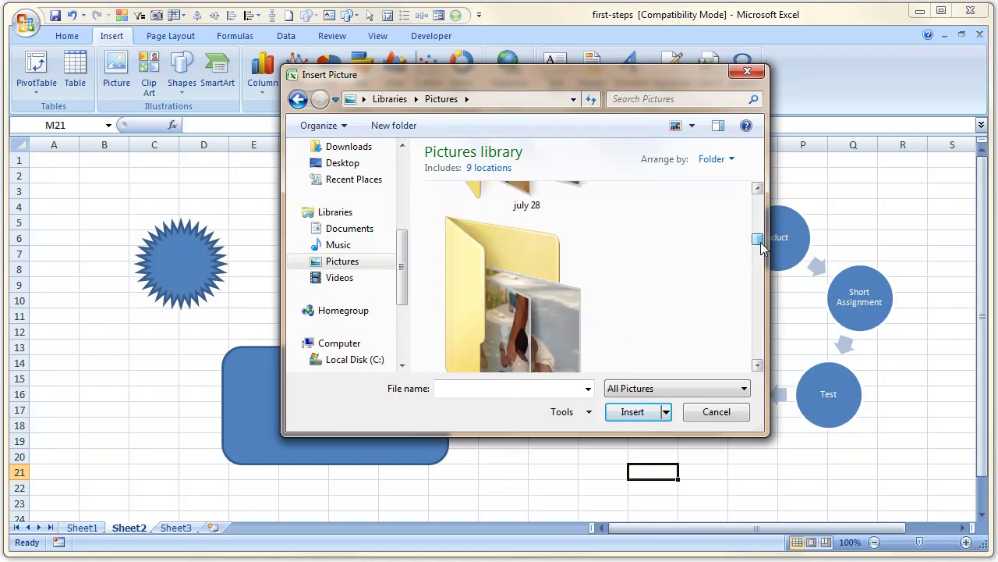
{"action": "left_click", "coordinate": [539, 255]}
{"action": "double_click", "coordinate": [544, 248]}
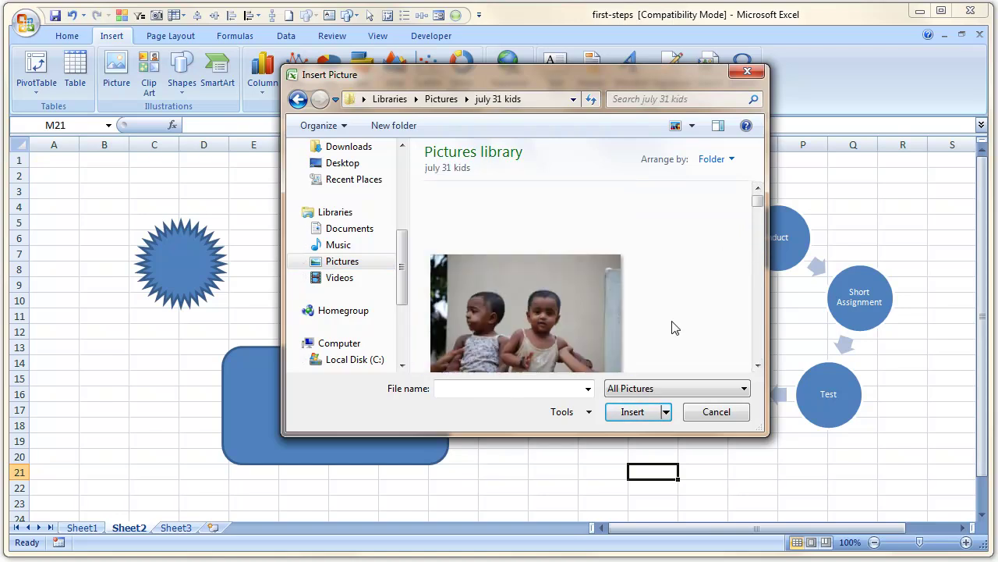
{"action": "left_click", "coordinate": [584, 318]}
{"action": "left_click", "coordinate": [633, 411]}
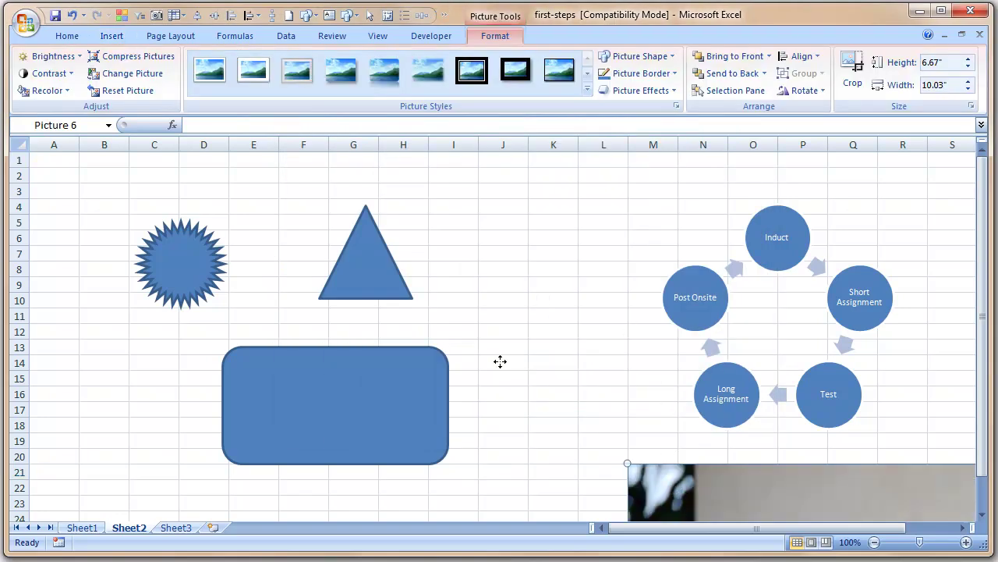
Step: Move the photo up near G4, resize it to 1.83 by 2.75 inches, and apply a rounded reflected style
{"action": "left_click_drag", "start_coordinate": [631, 466], "coordinate": [333, 201]}
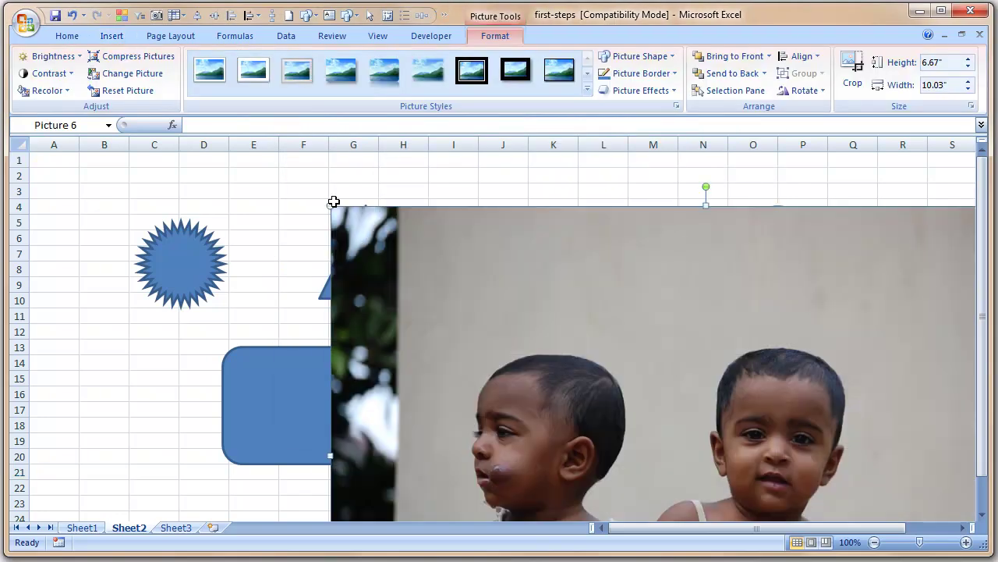
{"action": "left_click_drag", "start_coordinate": [761, 442], "coordinate": [411, 274]}
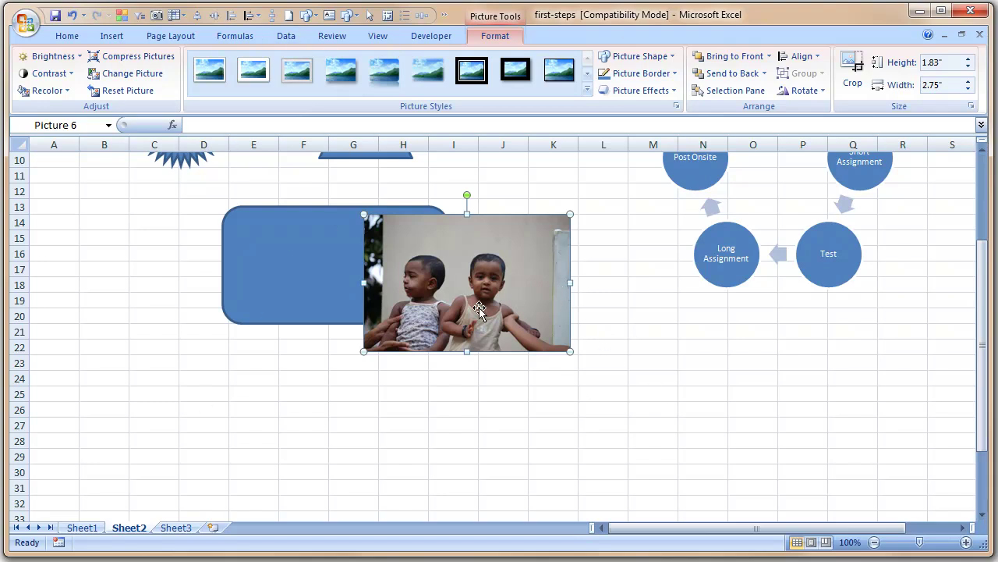
{"action": "left_click", "coordinate": [209, 69]}
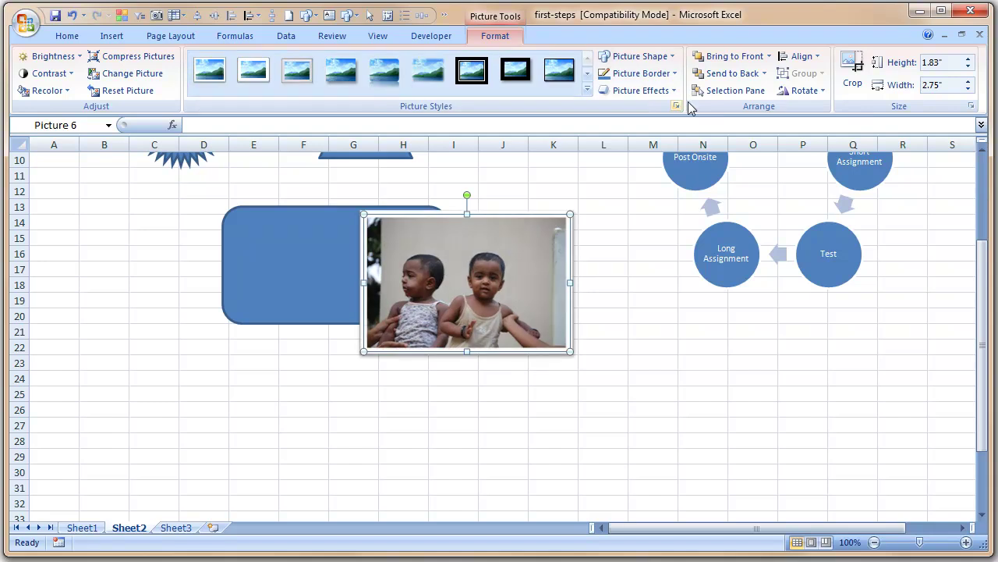
{"action": "left_click", "coordinate": [387, 76]}
{"action": "left_click", "coordinate": [685, 408]}
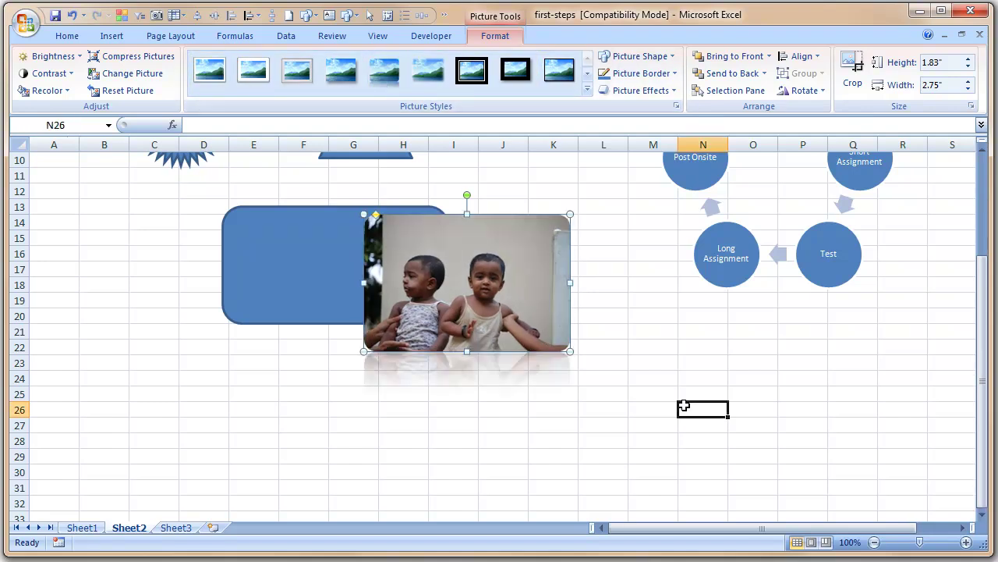
{"action": "left_click", "coordinate": [527, 313]}
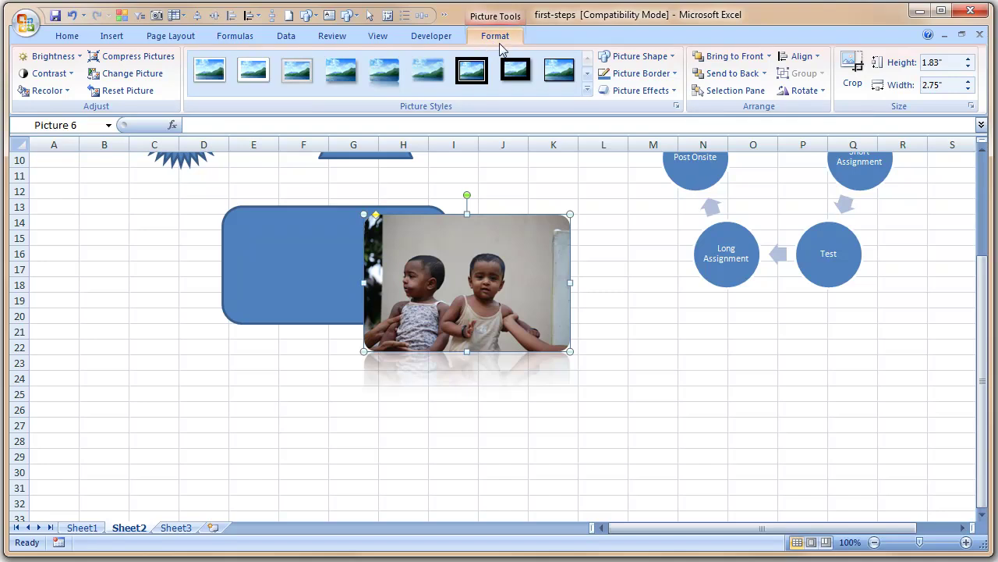
{"action": "left_click", "coordinate": [56, 91]}
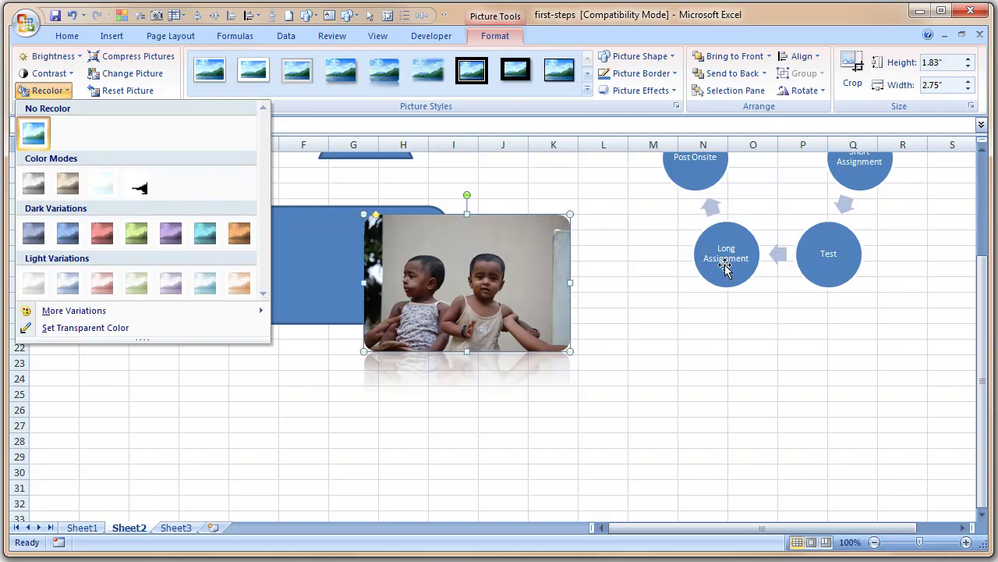
Step: Apply the green Accent 3 colour scheme to the five-step cycle SmartArt via Change Colors
{"action": "left_click", "coordinate": [730, 290]}
{"action": "left_click", "coordinate": [732, 290]}
{"action": "left_click", "coordinate": [755, 257]}
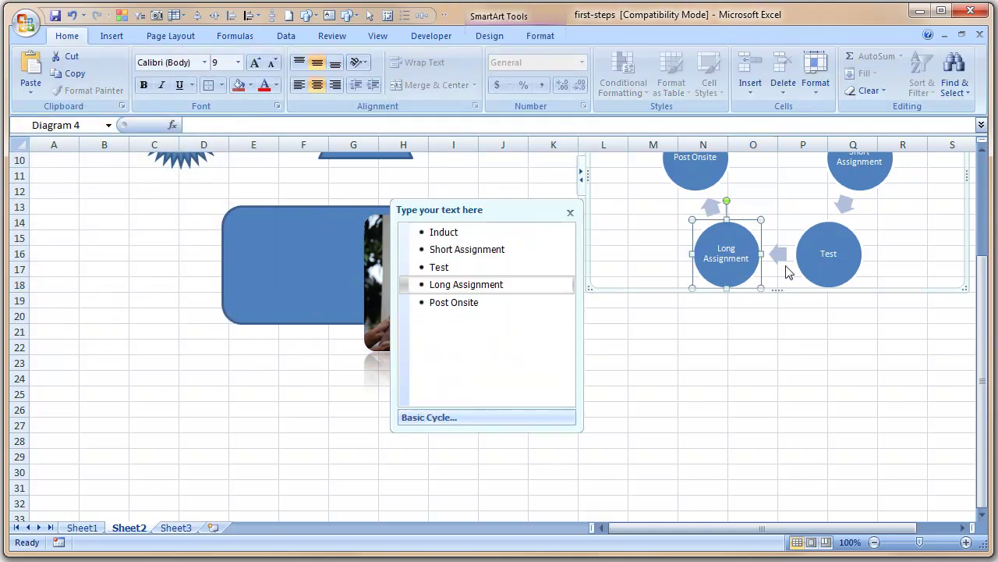
{"action": "left_click", "coordinate": [825, 294]}
{"action": "left_click", "coordinate": [825, 287]}
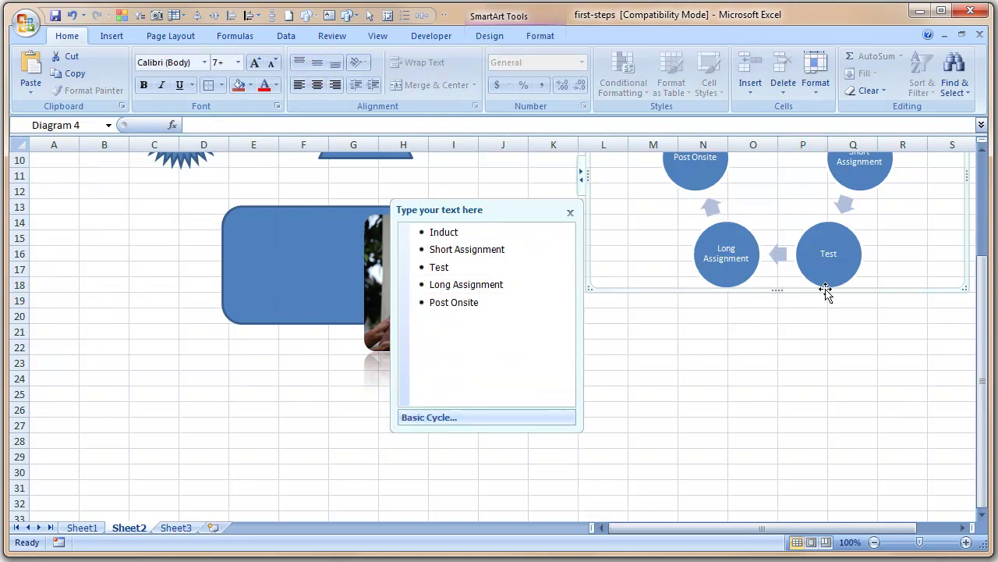
{"action": "scroll", "coordinate": [820, 349], "scroll_direction": "up", "scroll_amount": 1}
{"action": "scroll", "coordinate": [820, 349], "scroll_direction": "up", "scroll_amount": 2}
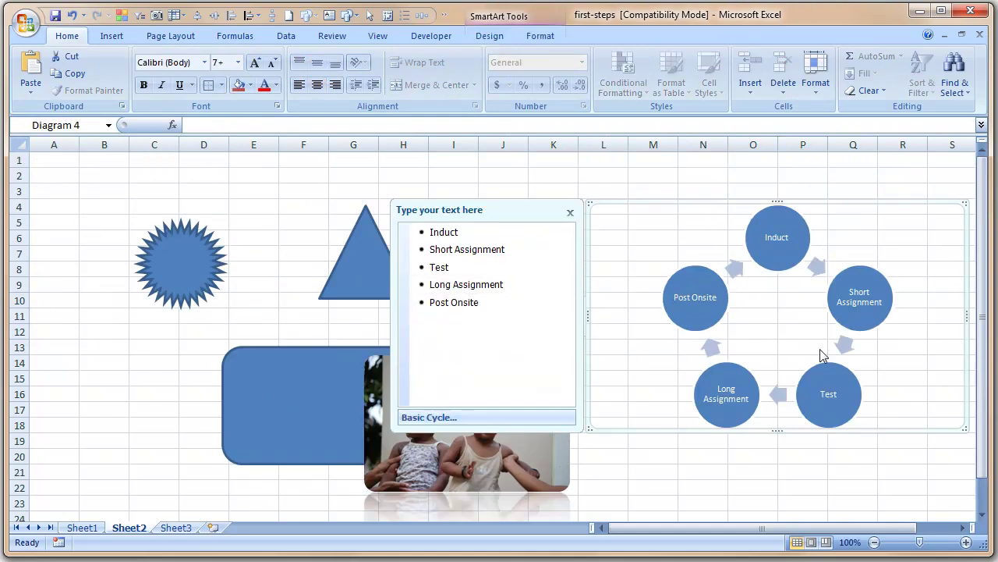
{"action": "left_click", "coordinate": [537, 35]}
{"action": "left_click", "coordinate": [488, 37]}
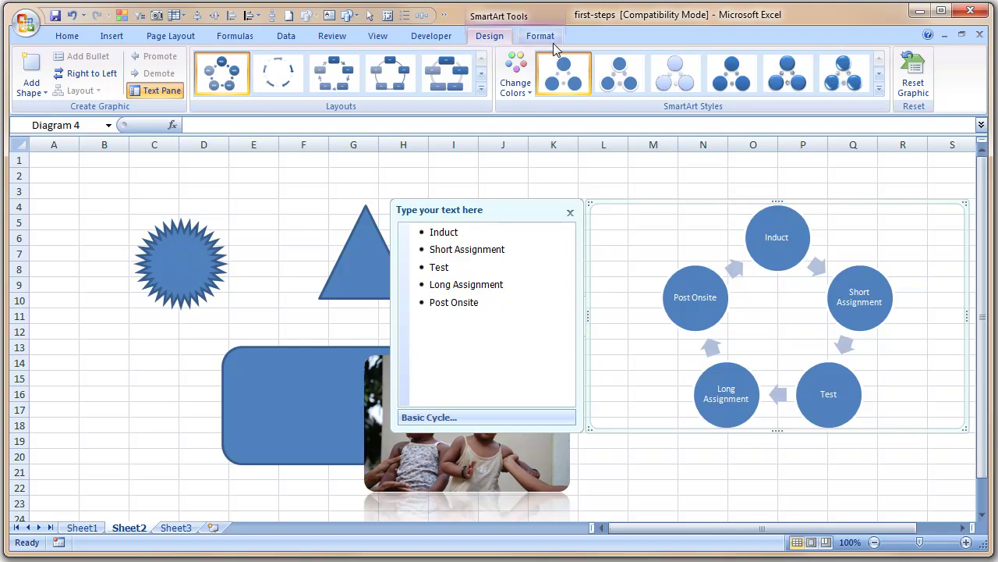
{"action": "left_click", "coordinate": [515, 90]}
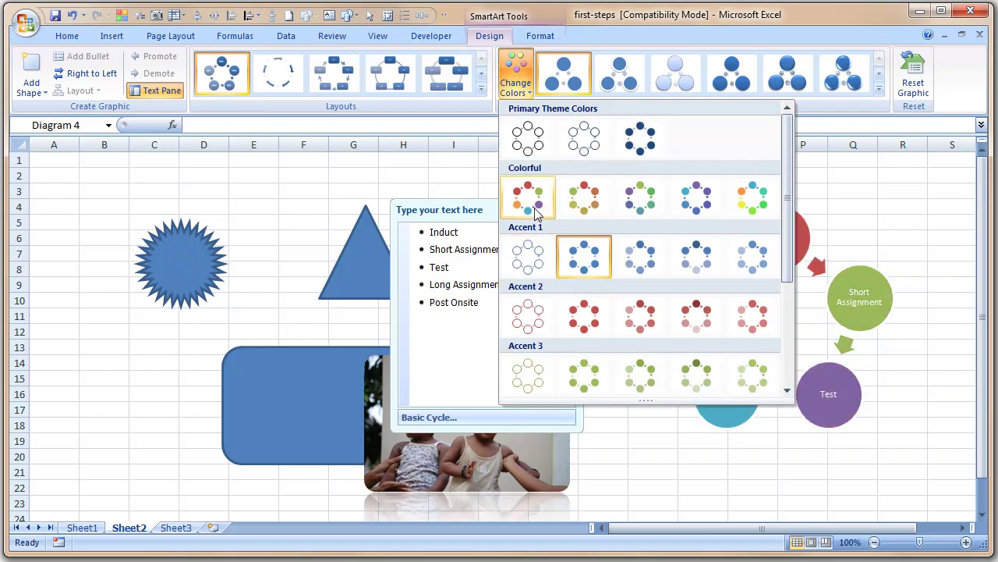
{"action": "left_click", "coordinate": [593, 376]}
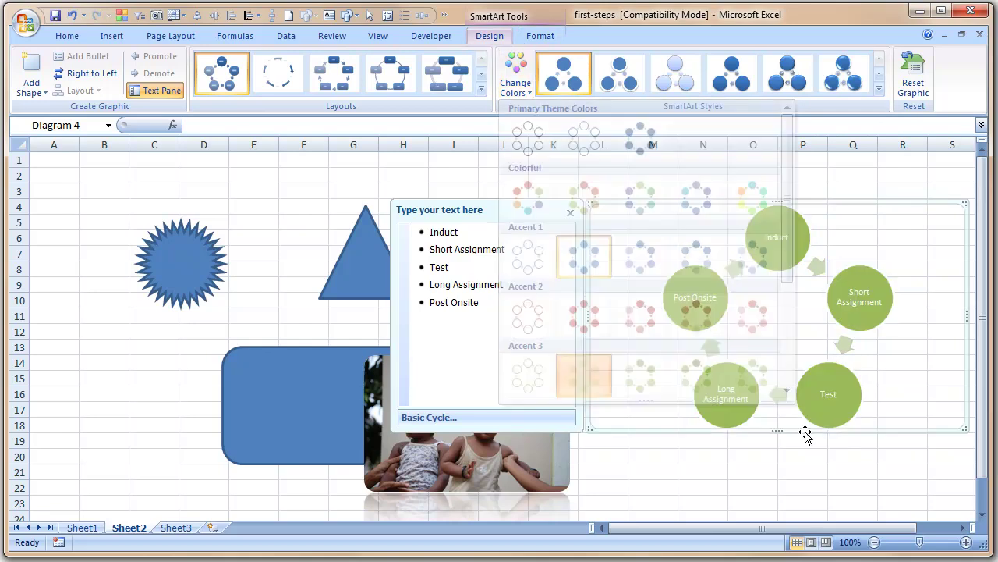
{"action": "left_click", "coordinate": [539, 36]}
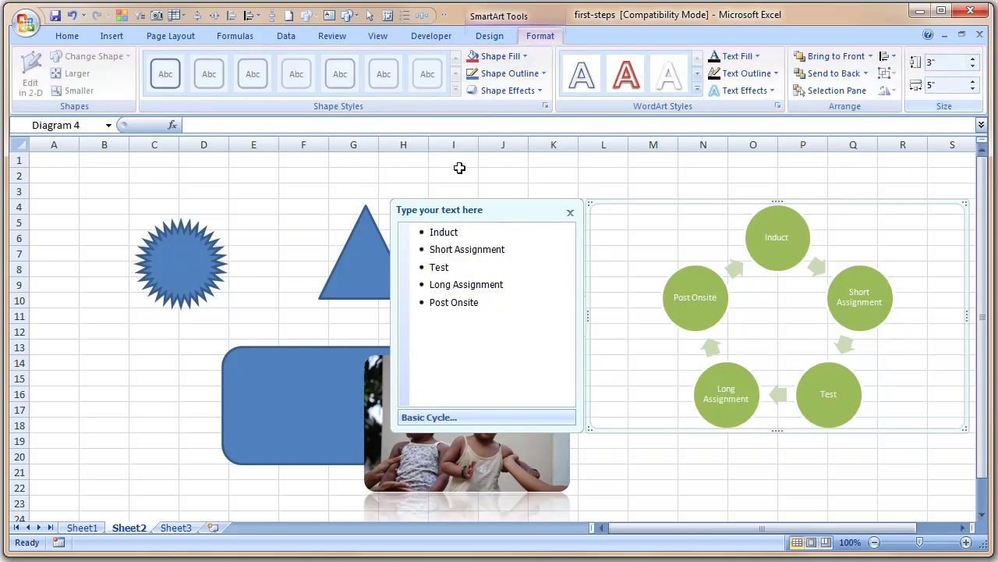
{"action": "left_click", "coordinate": [325, 193]}
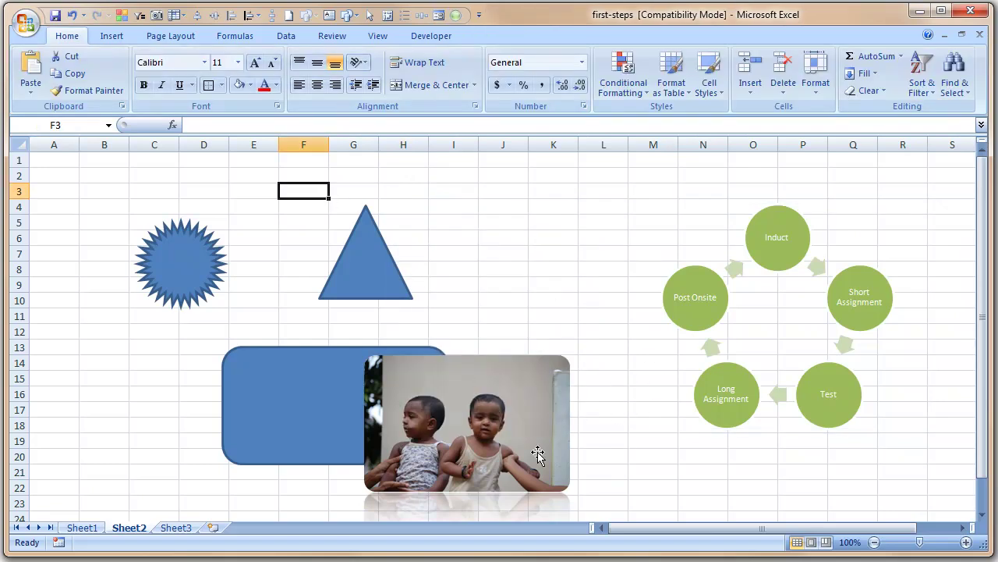
Step: On Sheet1, use Clear Formats on cell C19 so the doll description stops wrapping
{"action": "left_click", "coordinate": [81, 528]}
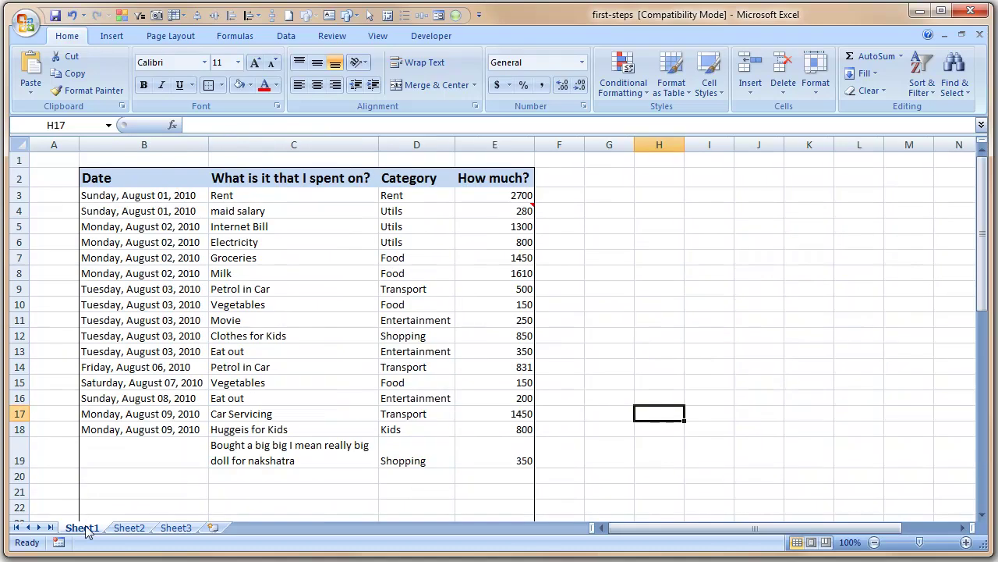
{"action": "left_click", "coordinate": [593, 259]}
{"action": "left_click", "coordinate": [337, 456]}
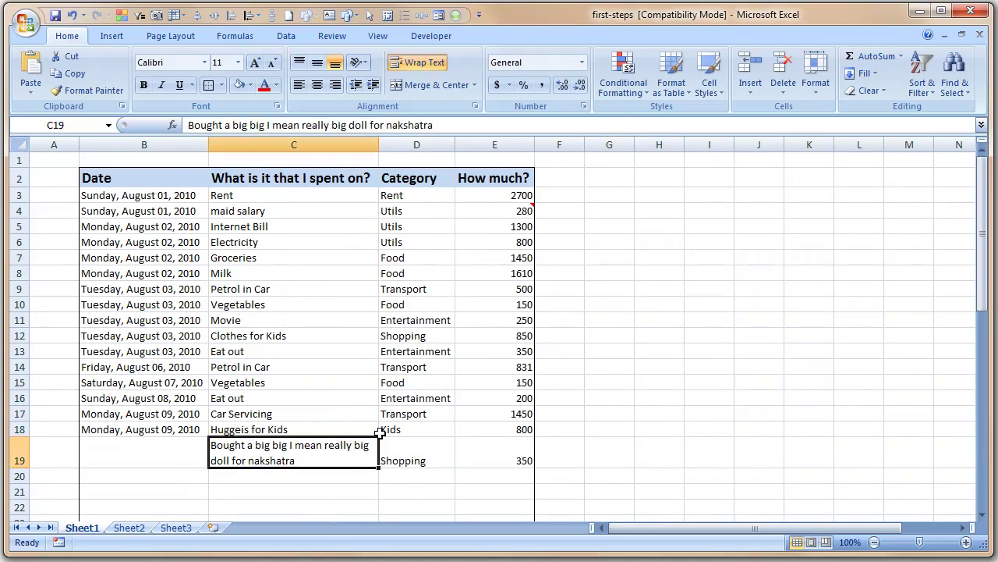
{"action": "left_click", "coordinate": [867, 91]}
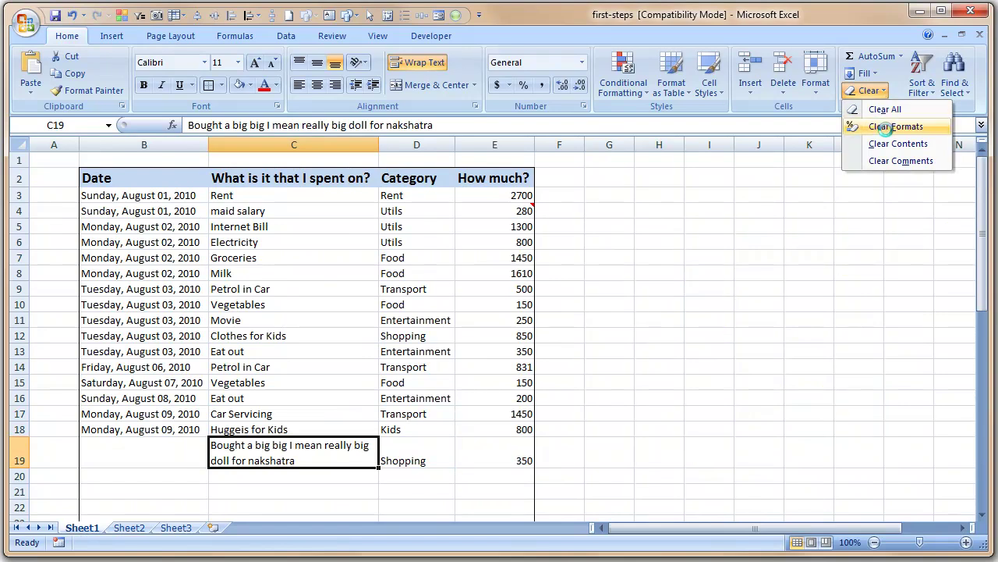
{"action": "left_click", "coordinate": [891, 127]}
{"action": "left_click", "coordinate": [789, 361]}
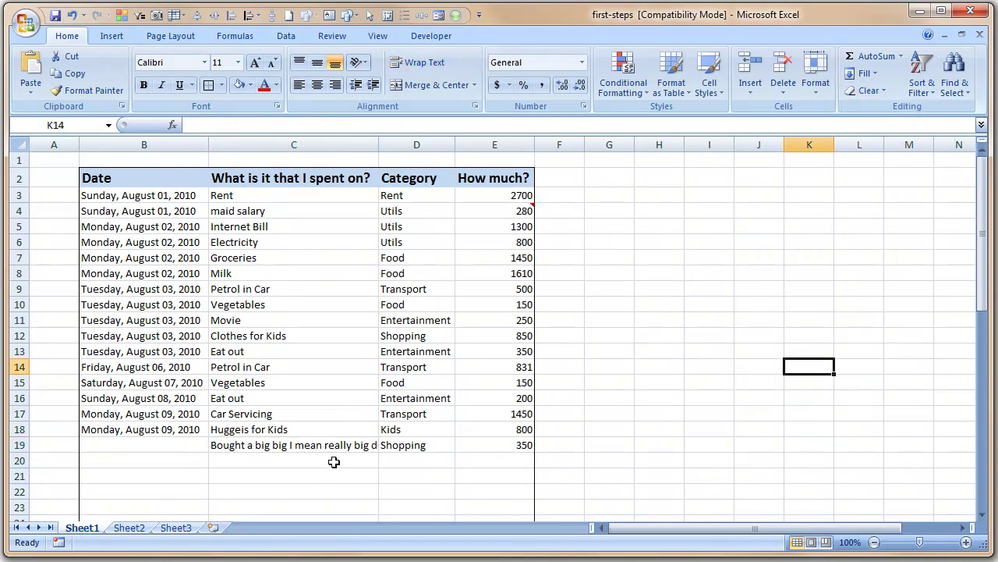